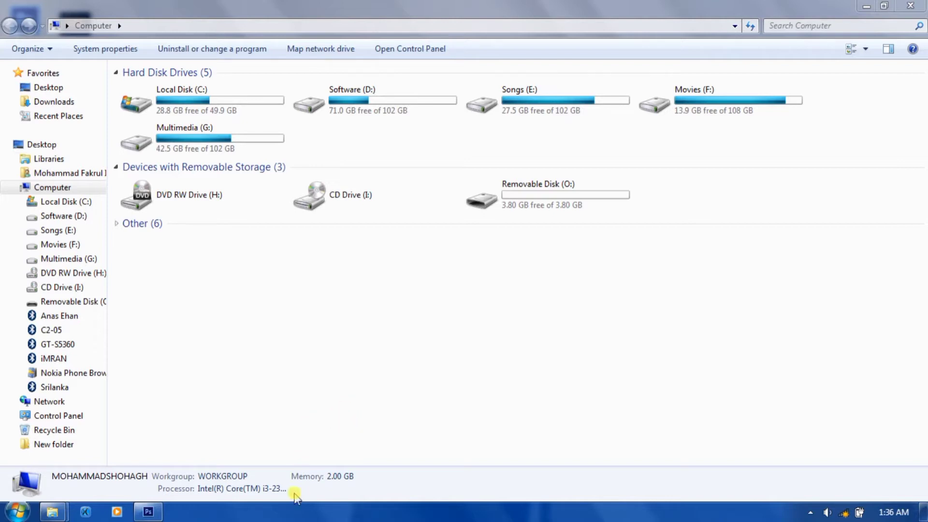
Step: Bring the Photoshop window to the front from the taskbar
left_click(158, 512)
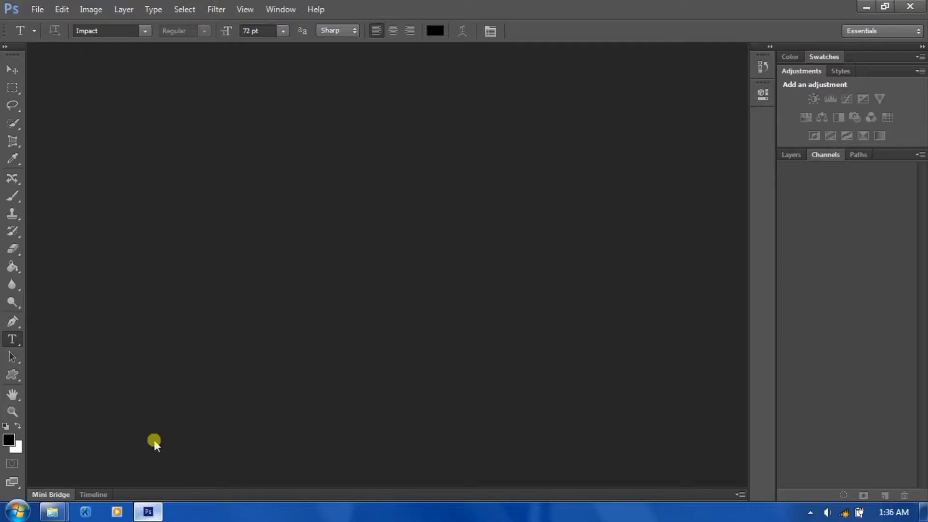
left_click(38, 10)
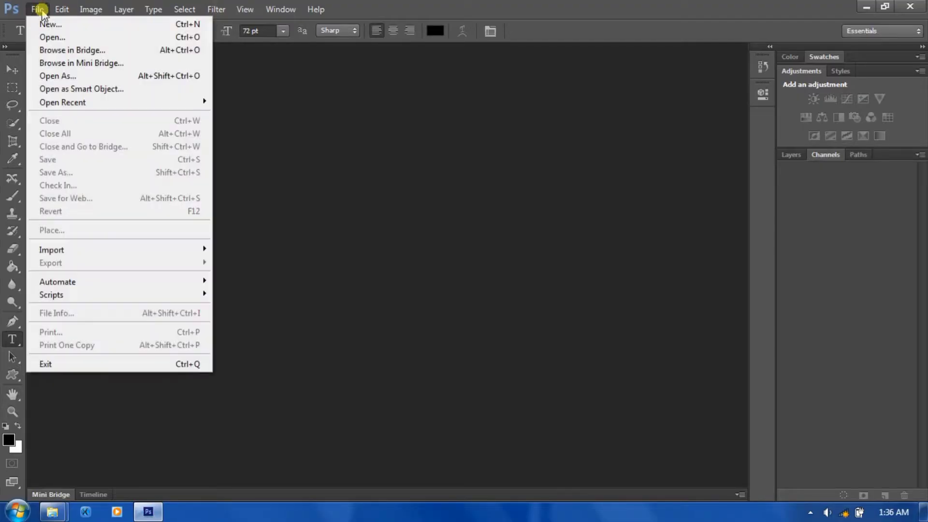
left_click(68, 37)
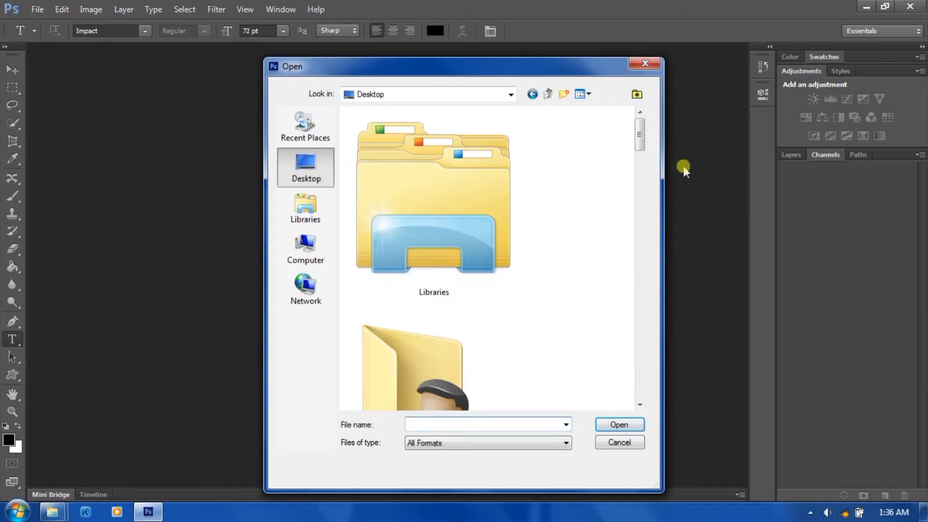
left_click_drag(640, 133, 643, 332)
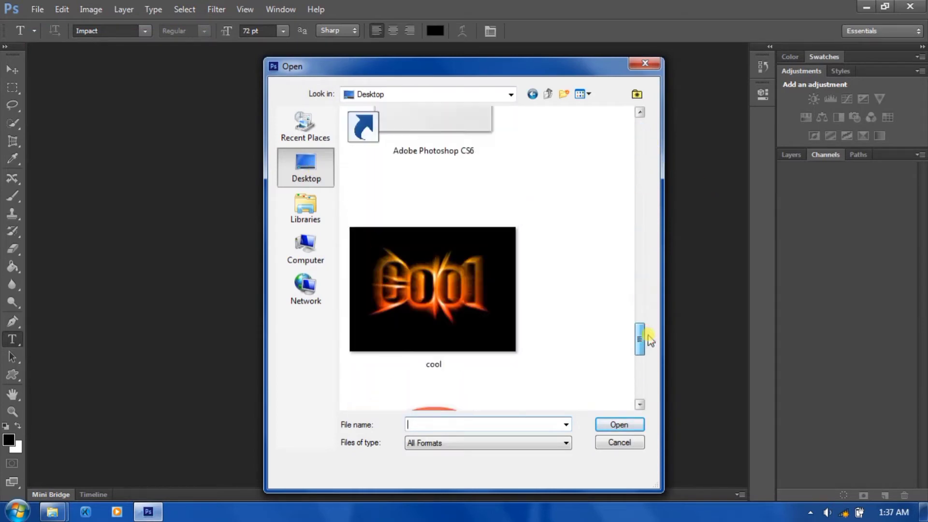
left_click(480, 313)
double_click(480, 313)
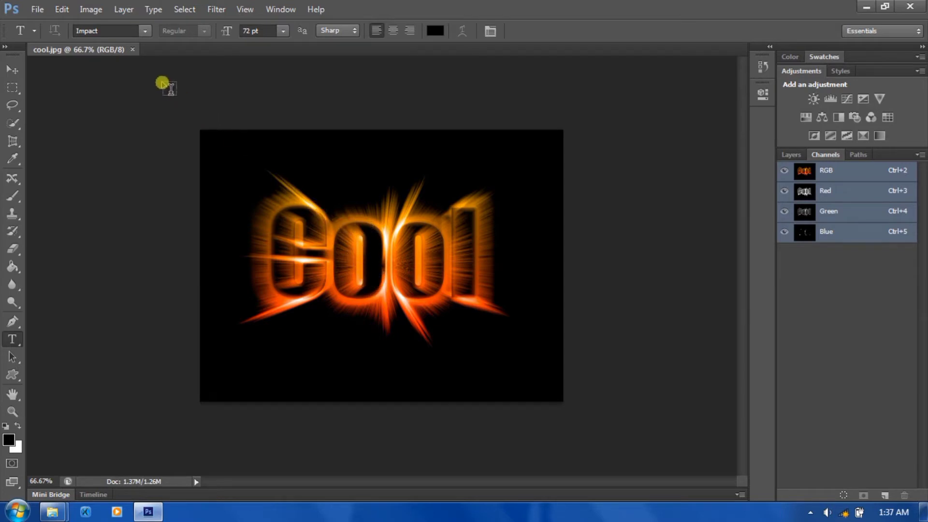
left_click(132, 50)
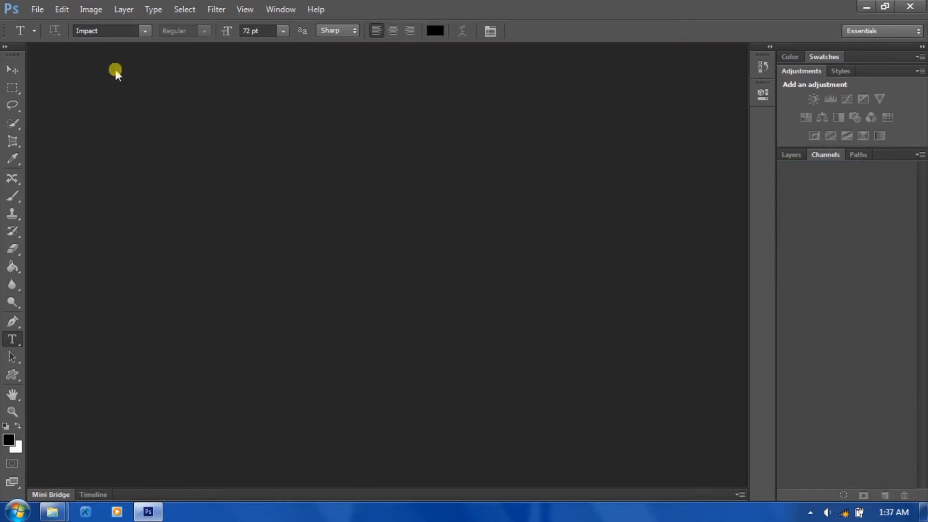
Step: Create a new 800 x 600 white document from the Web preset and place a text cursor on it
left_click(39, 10)
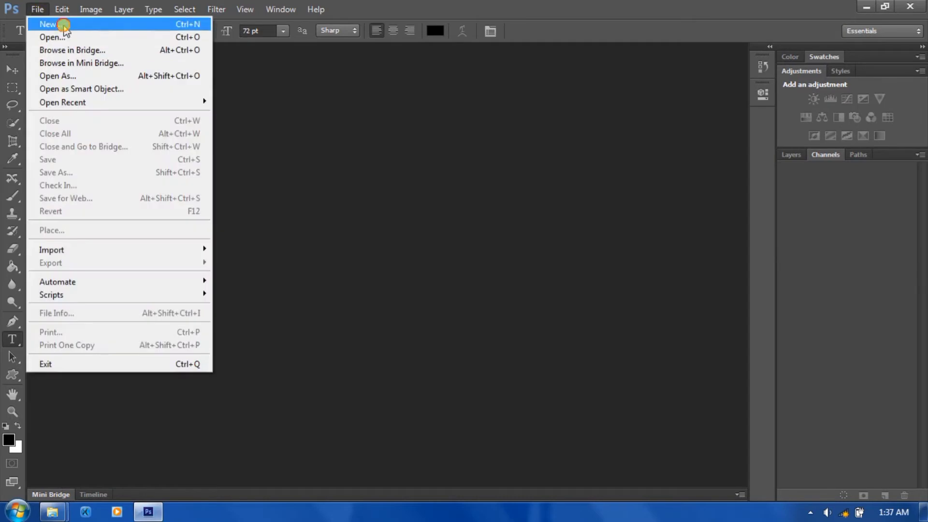
left_click(64, 25)
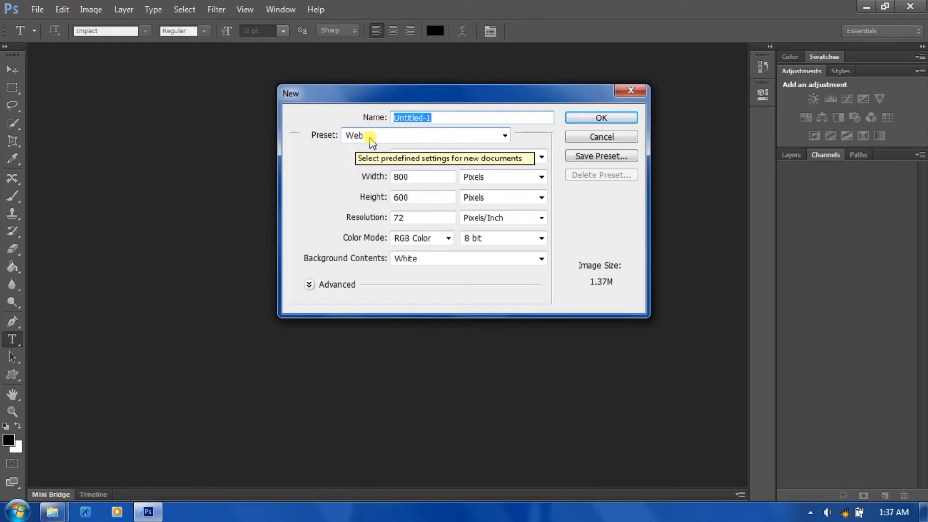
left_click(371, 138)
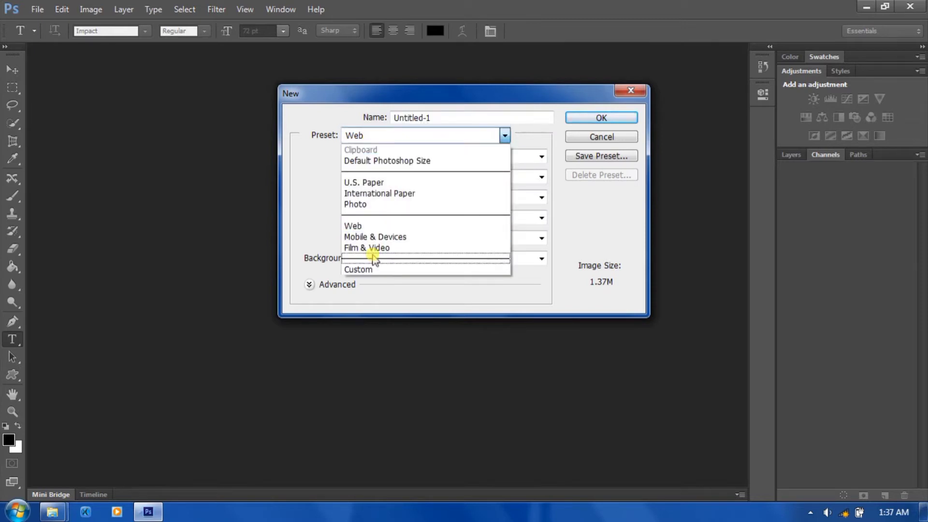
left_click(377, 137)
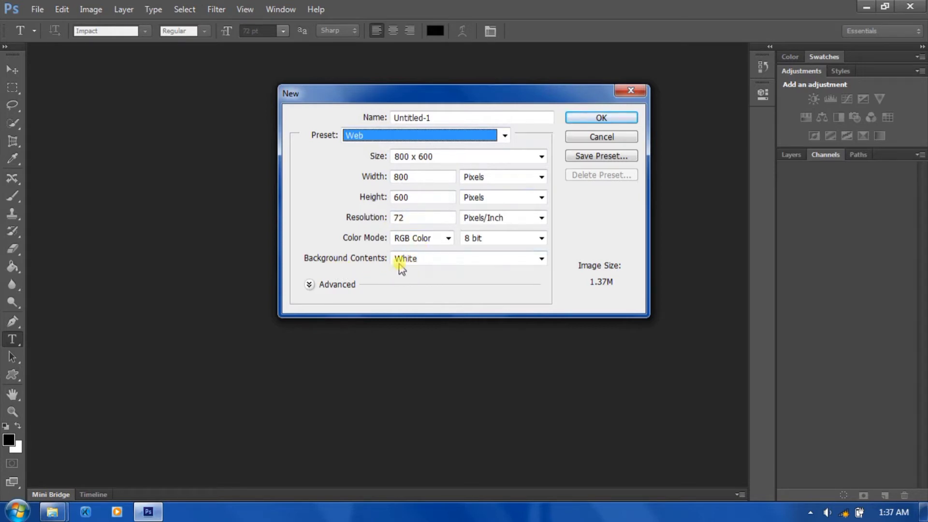
left_click(586, 118)
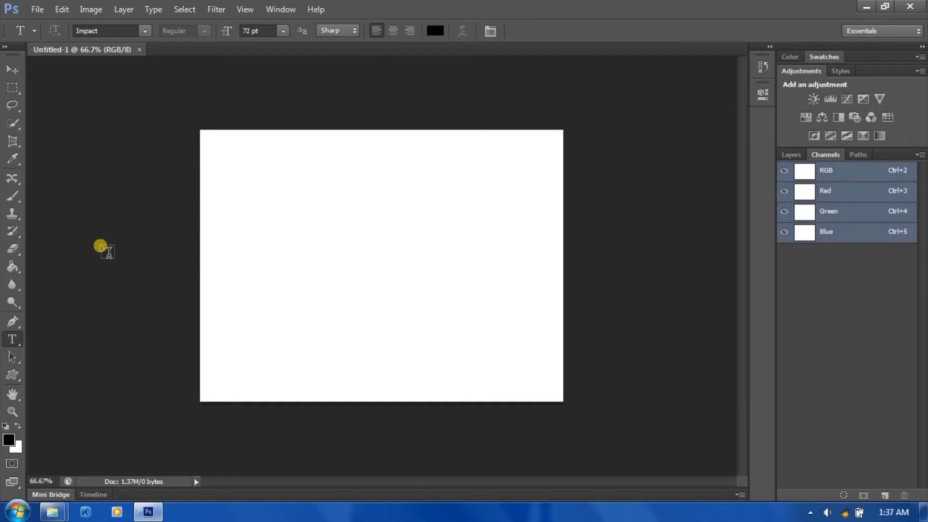
left_click(265, 223)
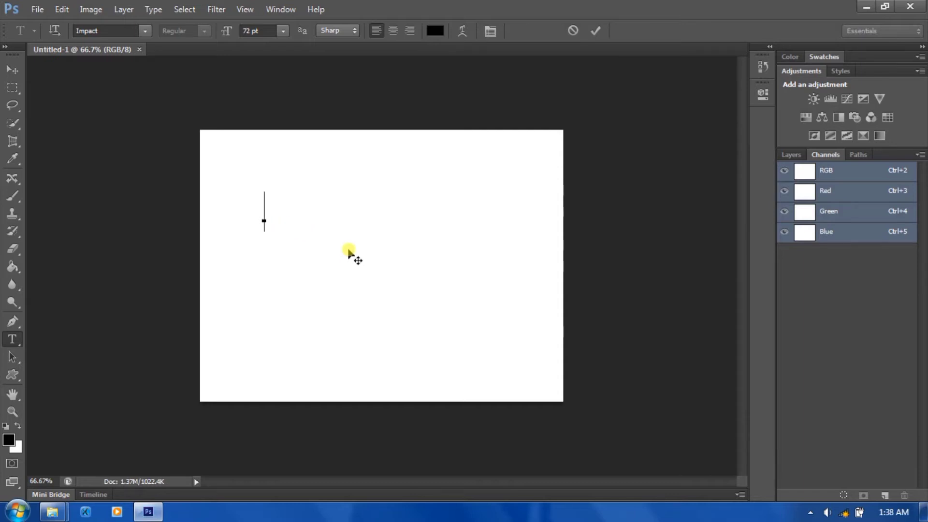
Step: Type 'I AM THE BEST' in Impact, fix the typo, move it lower right, and commit it
type("I AM")
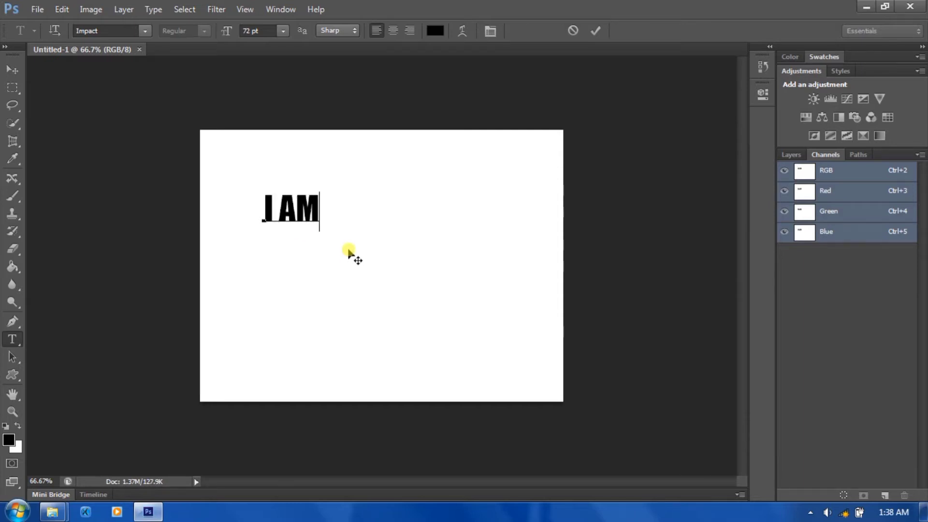
type(" THE BE SS")
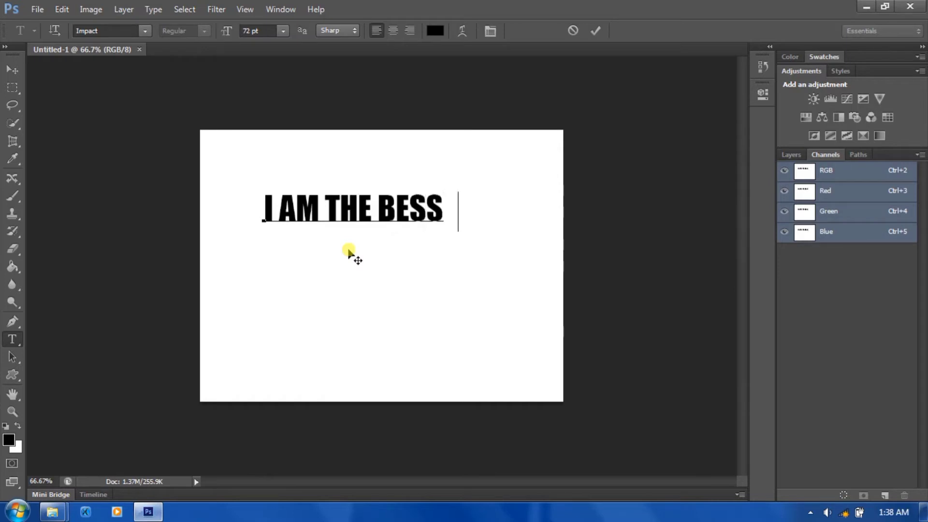
type("T")
key("BackSpace")
key("BackSpace")
type("T")
left_click_drag(348, 250, 359, 283)
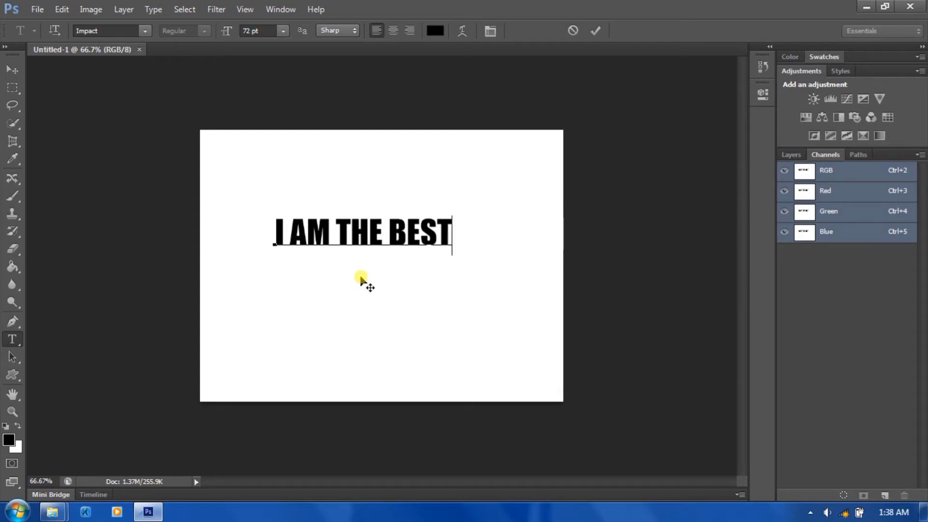
left_click(597, 32)
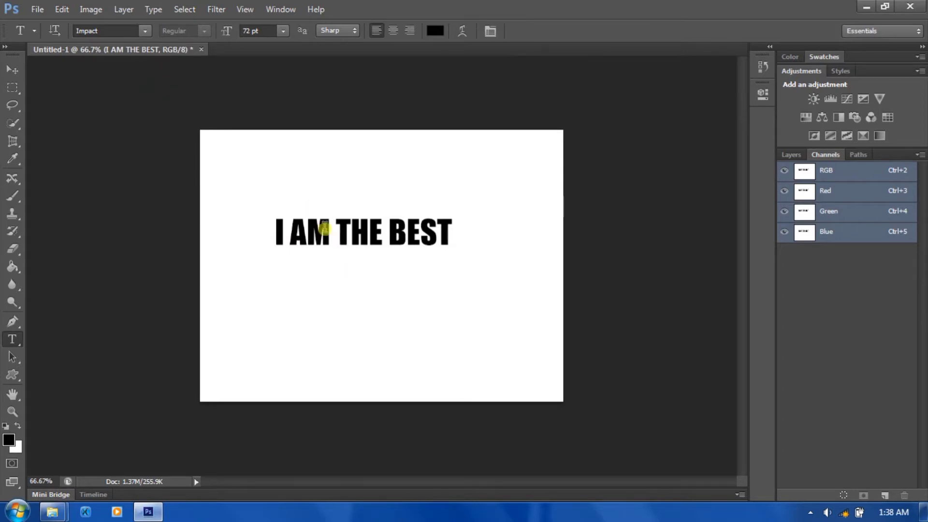
Step: Free Transform the text, stretching it much taller and wider across the canvas
left_click(61, 11)
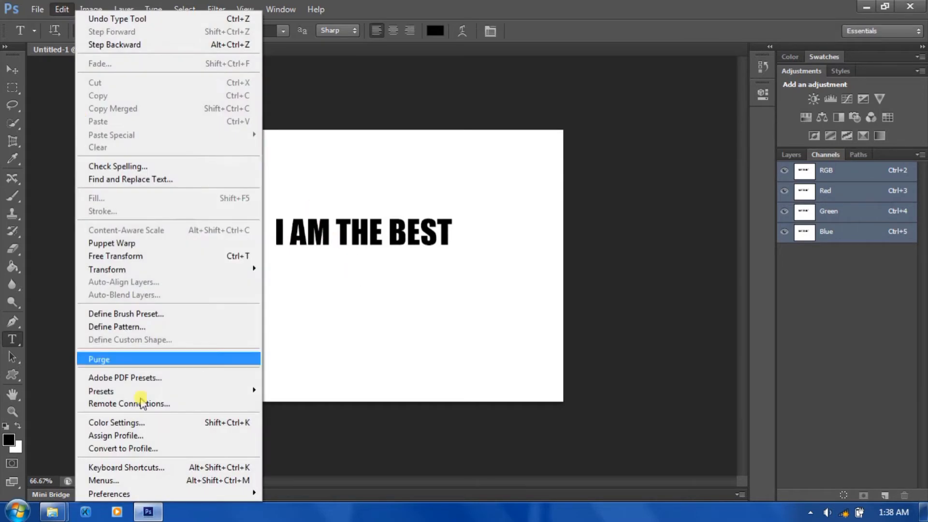
left_click(129, 260)
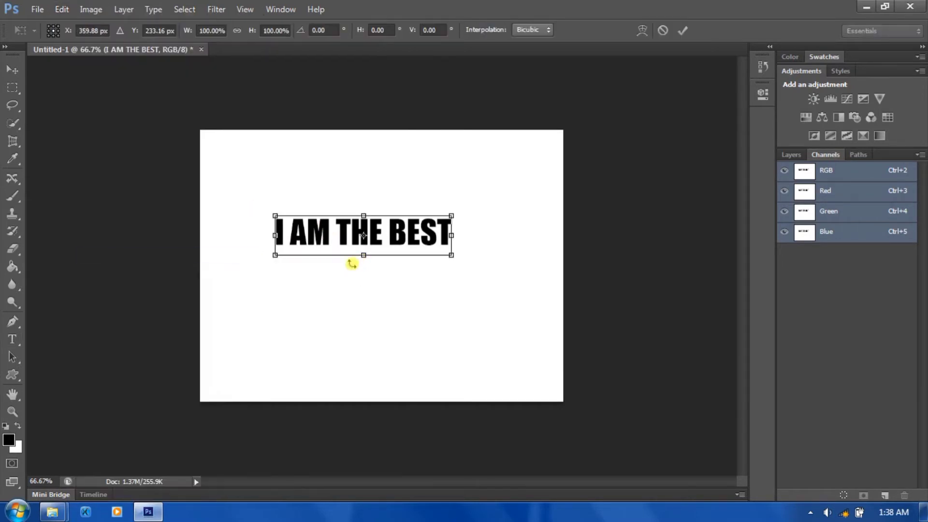
left_click_drag(390, 257, 400, 318)
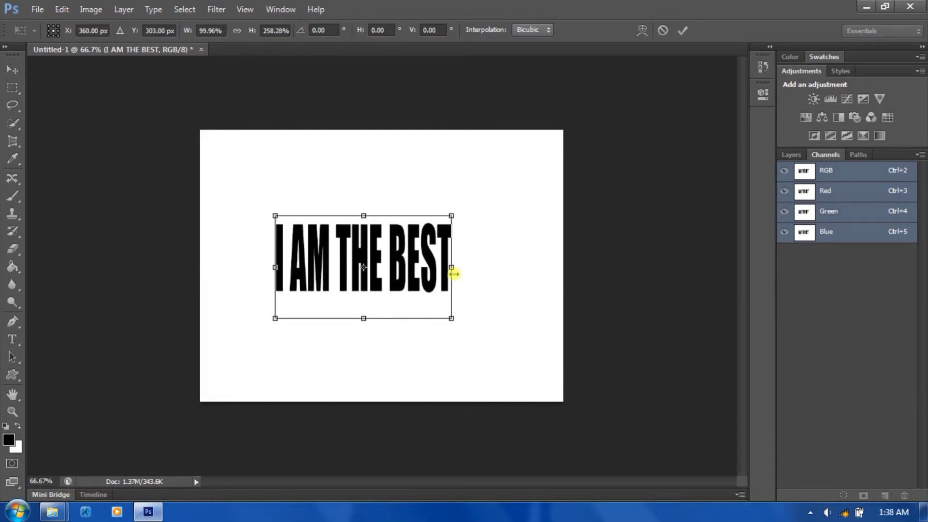
left_click_drag(451, 267, 501, 265)
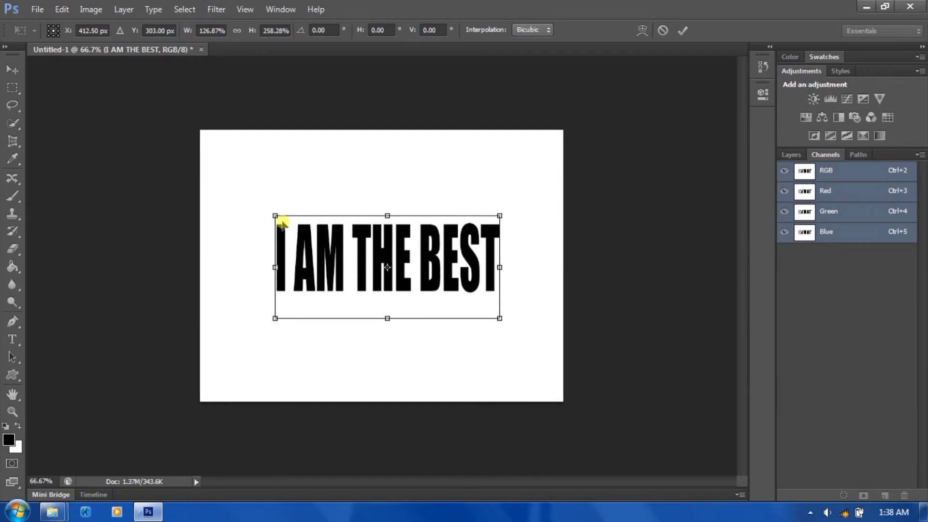
left_click_drag(275, 216, 250, 193)
left_click_drag(328, 256, 325, 244)
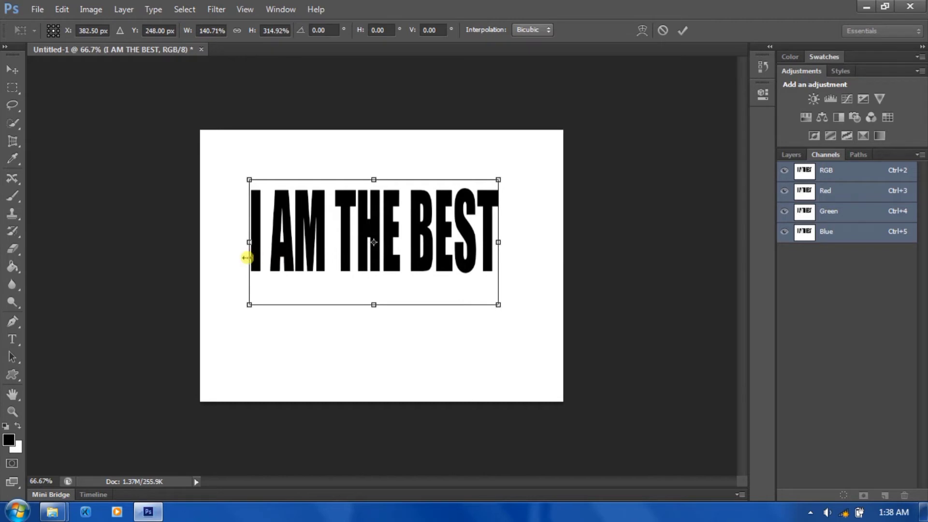
left_click_drag(247, 249, 236, 251)
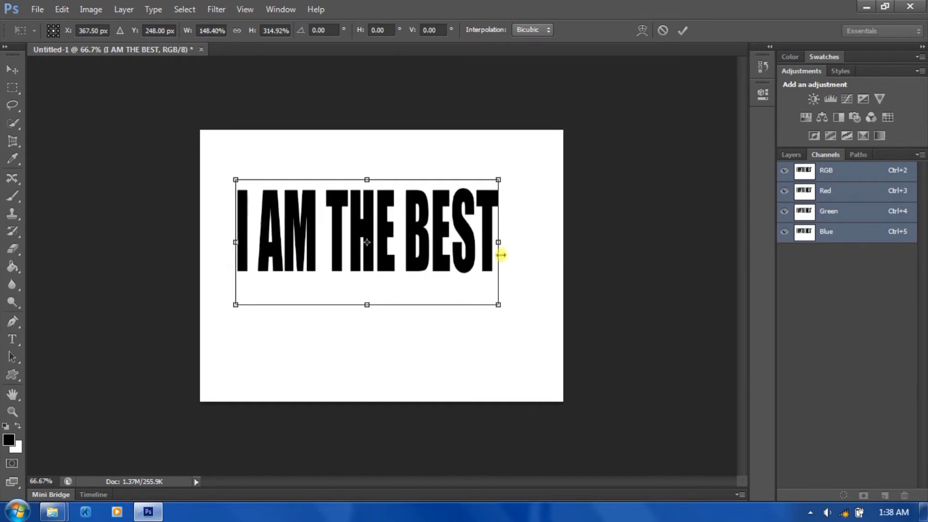
Step: Fine-tune the stretch to about 171% width and 341% height, centred, and commit it
left_click_drag(498, 242, 519, 242)
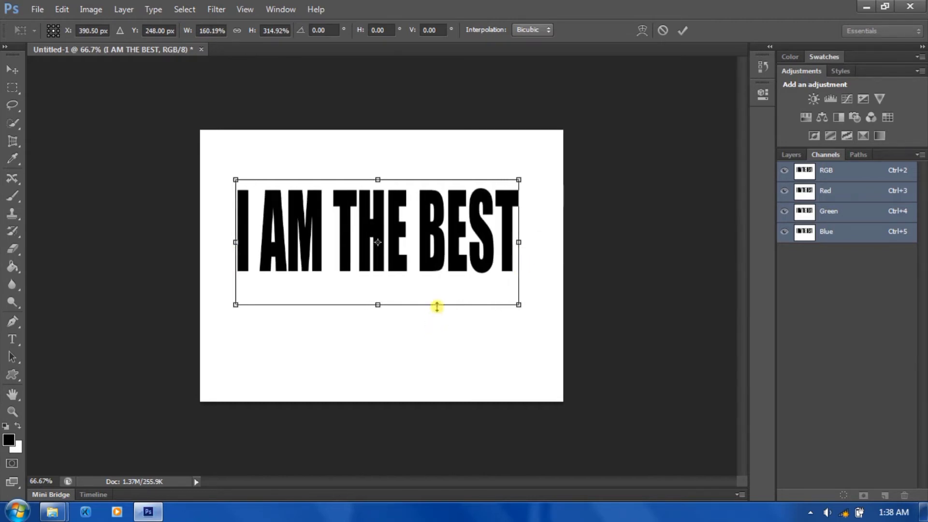
left_click_drag(437, 305, 437, 316)
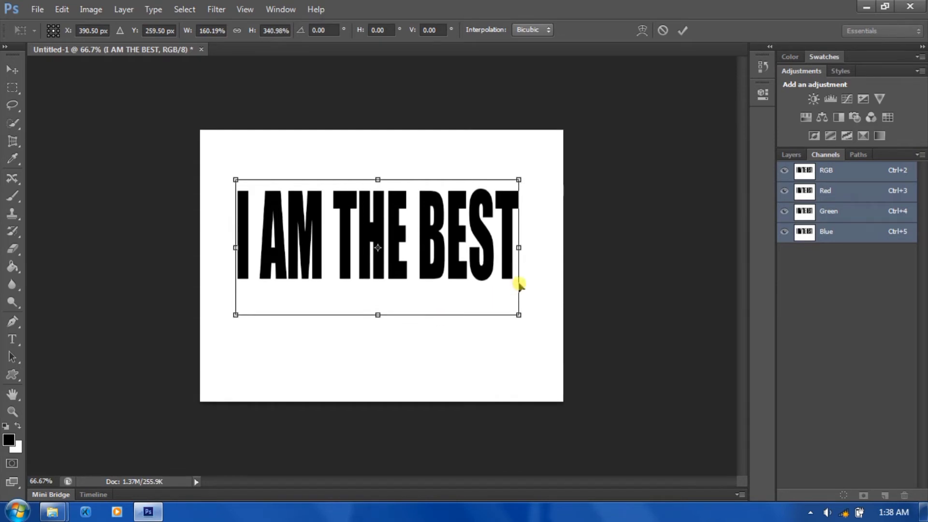
left_click_drag(516, 292, 519, 295)
left_click_drag(465, 277, 467, 293)
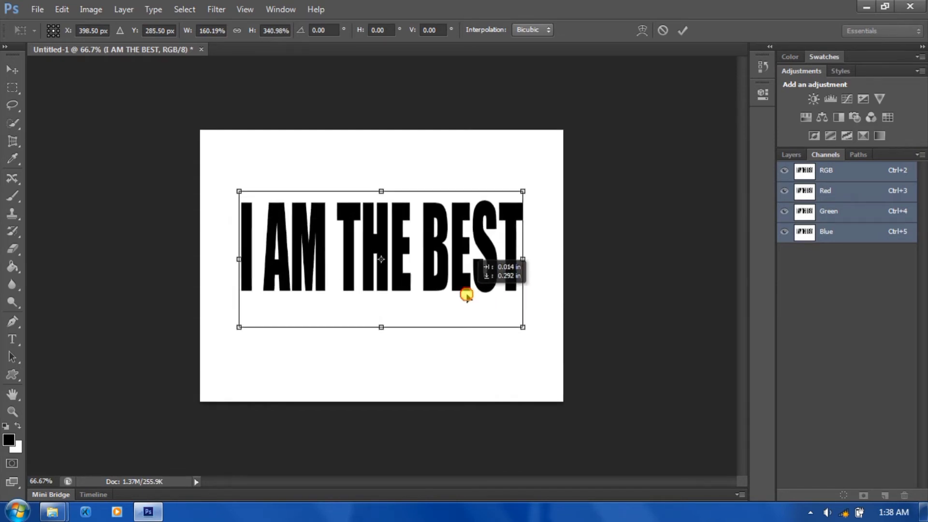
left_click_drag(525, 280, 530, 281)
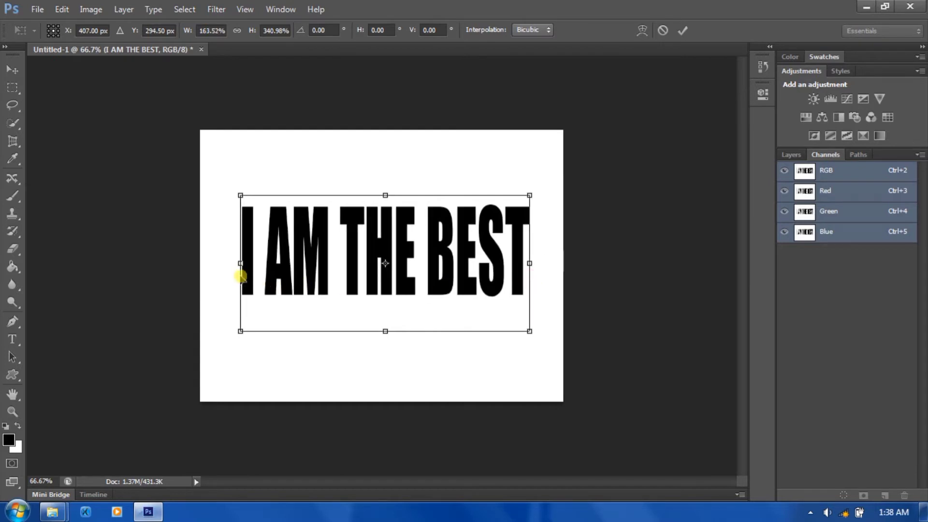
left_click_drag(240, 267, 227, 269)
left_click_drag(317, 240, 317, 237)
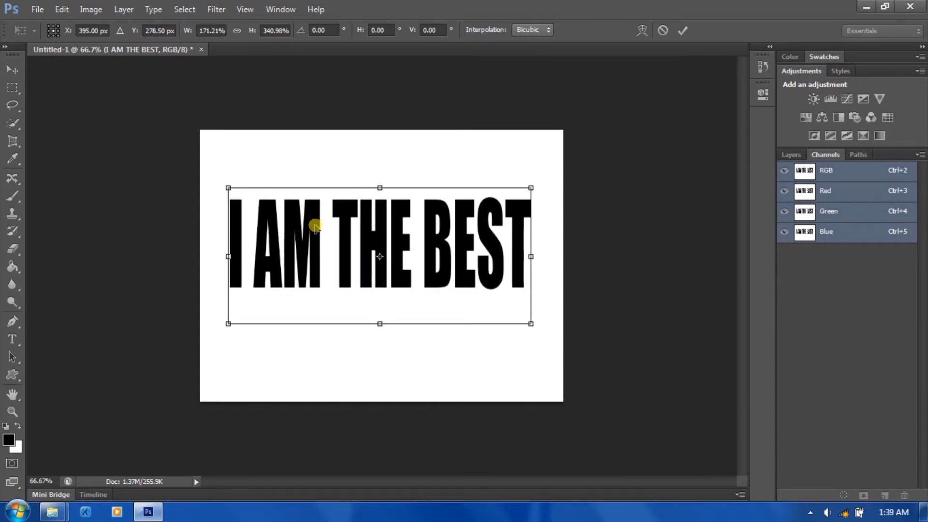
key("Return")
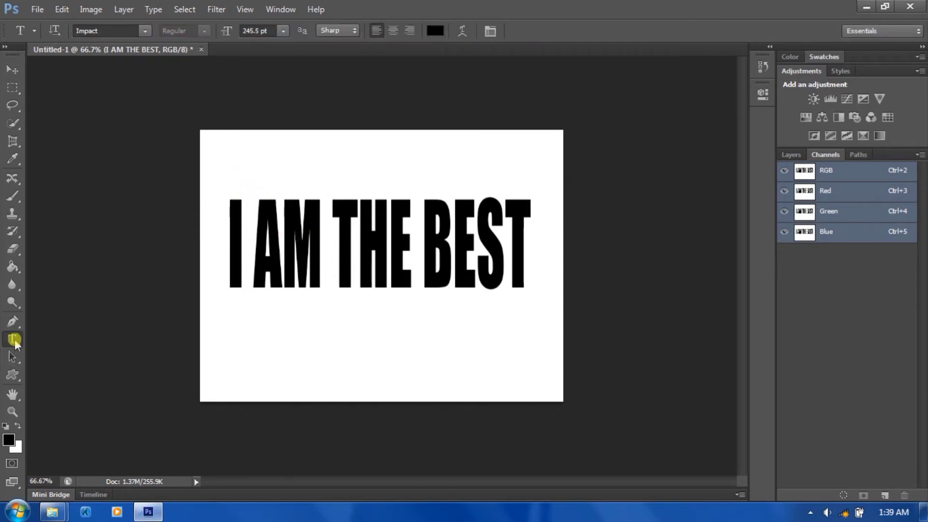
Step: Keep the font on Impact and rasterize the I AM THE BEST type layer
left_click(145, 30)
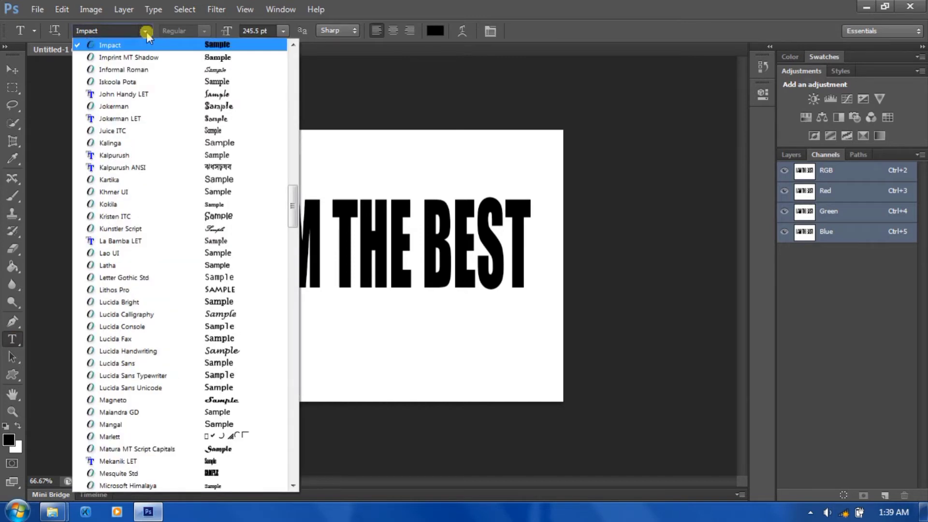
left_click(145, 31)
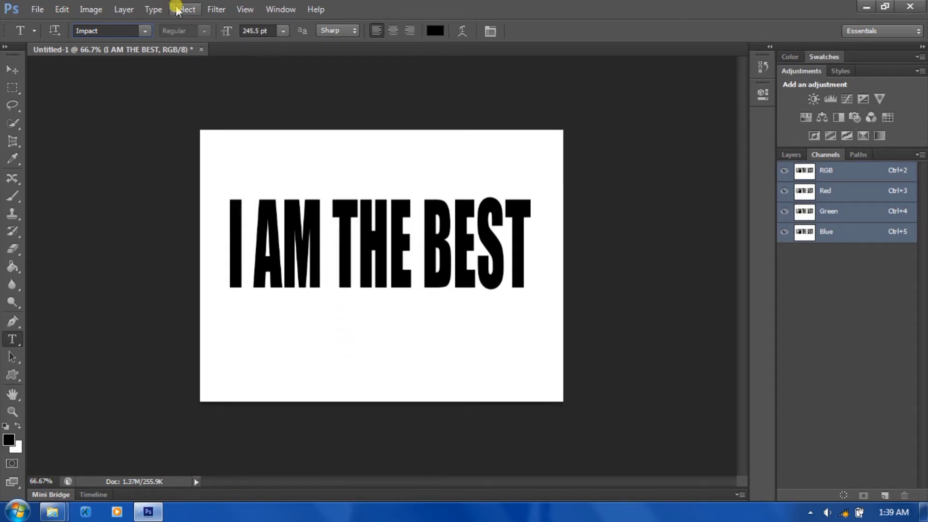
left_click(152, 10)
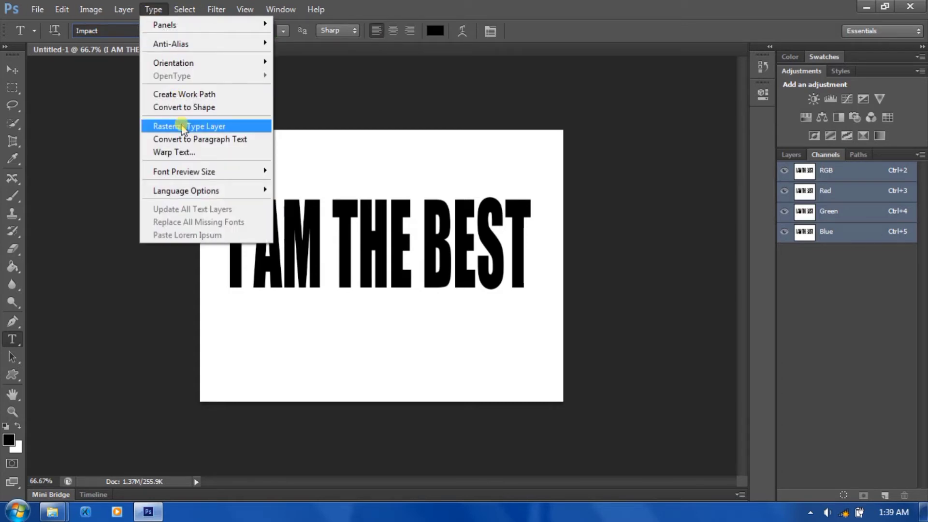
left_click(183, 126)
left_click(790, 155)
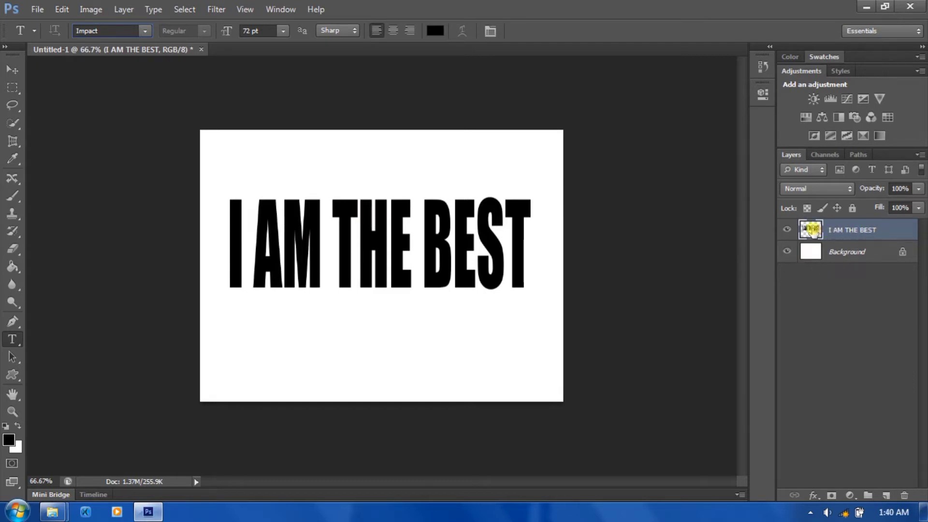
Step: Load the text outline as a selection and save it as the Alpha 1 channel
left_click(811, 230, "ctrl")
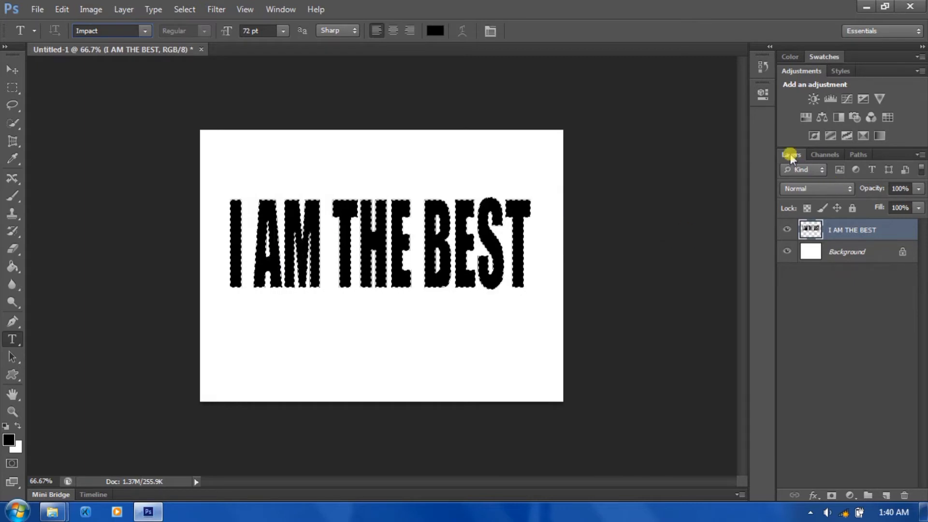
left_click(824, 155)
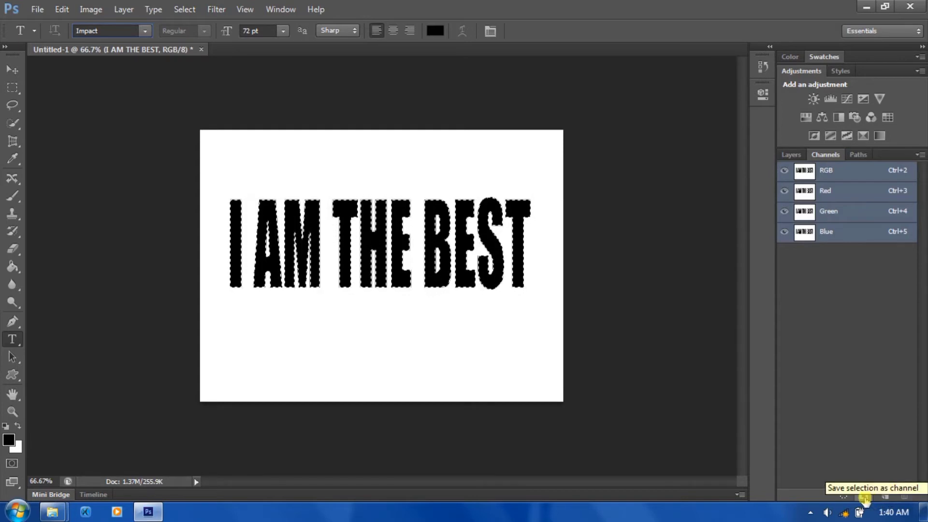
left_click(865, 498)
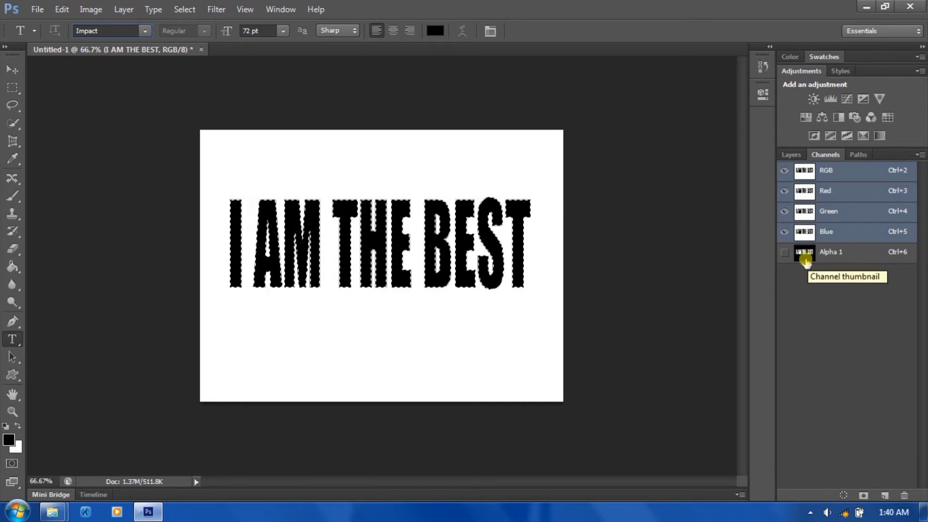
left_click(791, 155)
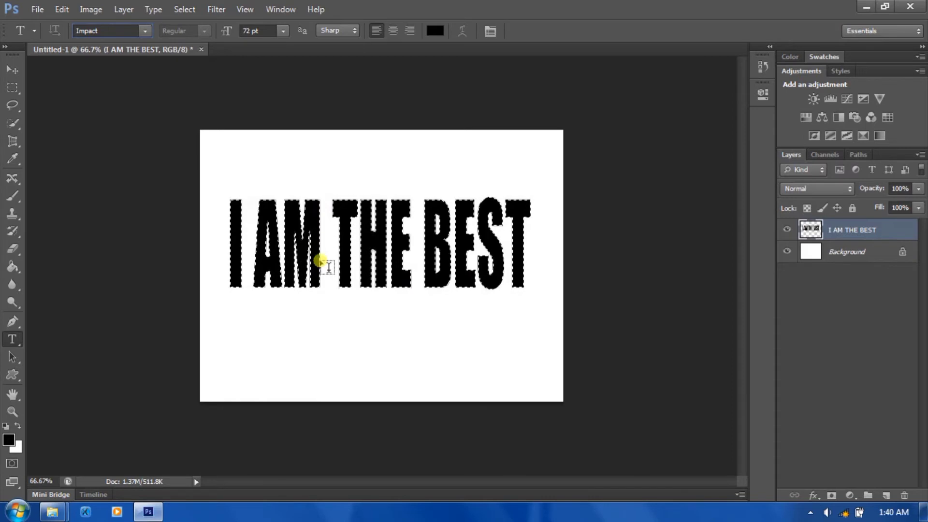
Step: Deselect the text and hide the white Background layer
left_click(184, 10)
left_click(184, 9)
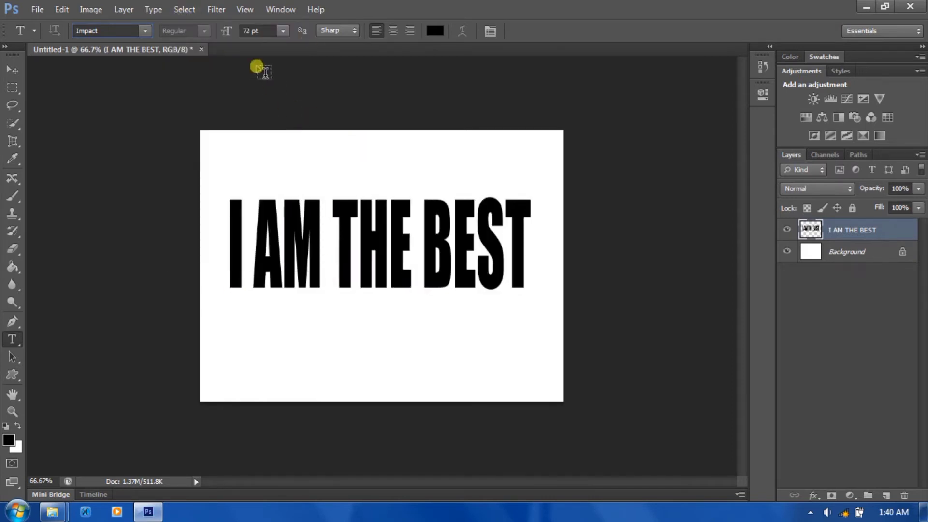
left_click(185, 9)
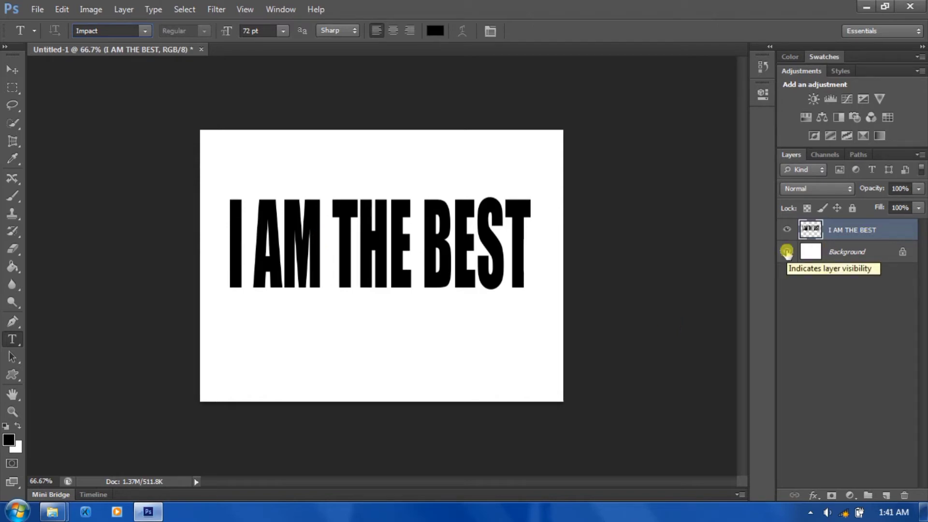
left_click(787, 252)
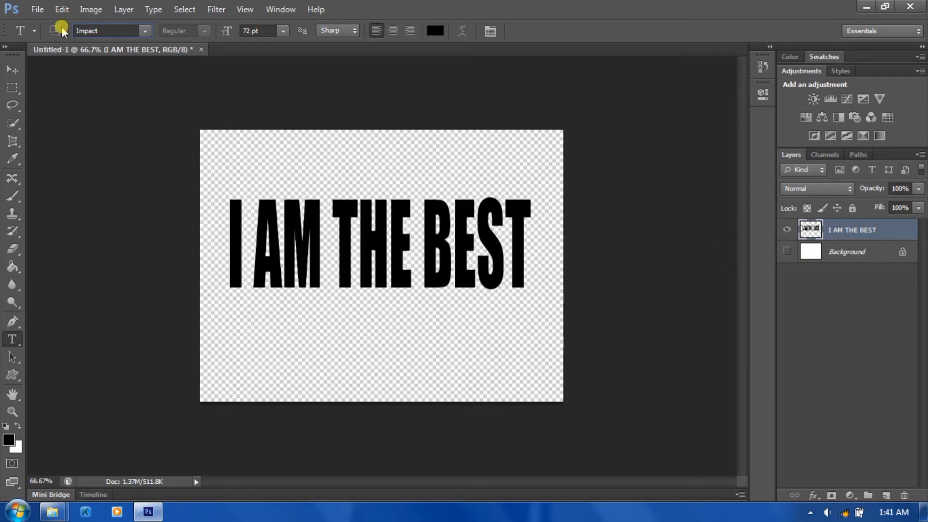
left_click(85, 11)
mouse_move(62, 9)
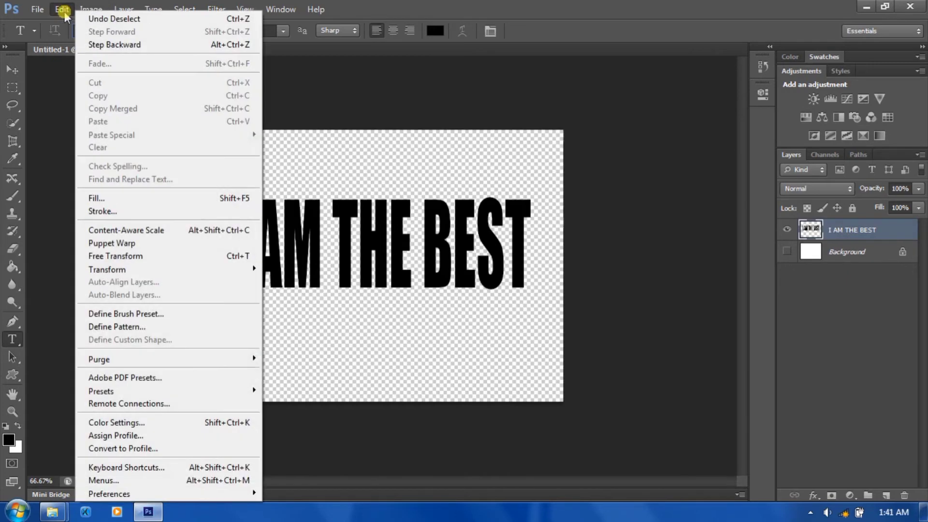
Step: Fill the text layer with White in Multiply mode at 100% opacity
left_click(96, 198)
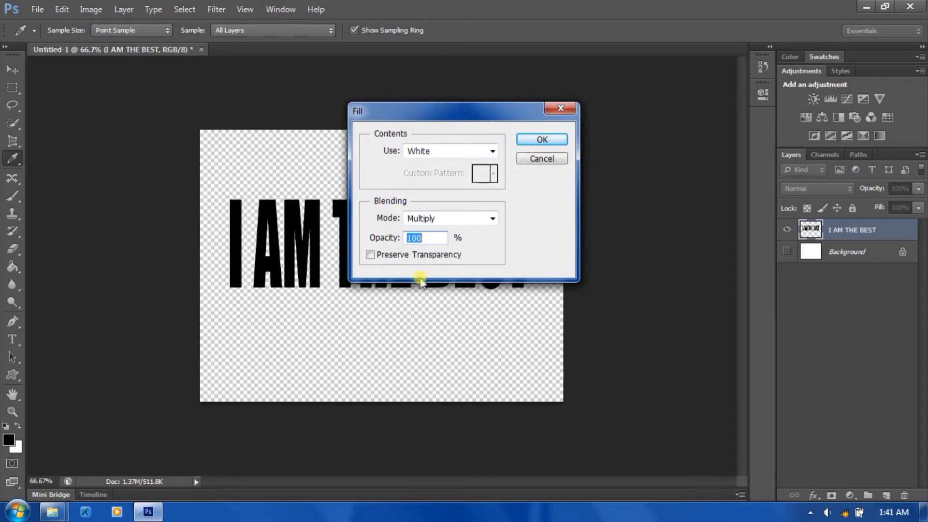
left_click(483, 220)
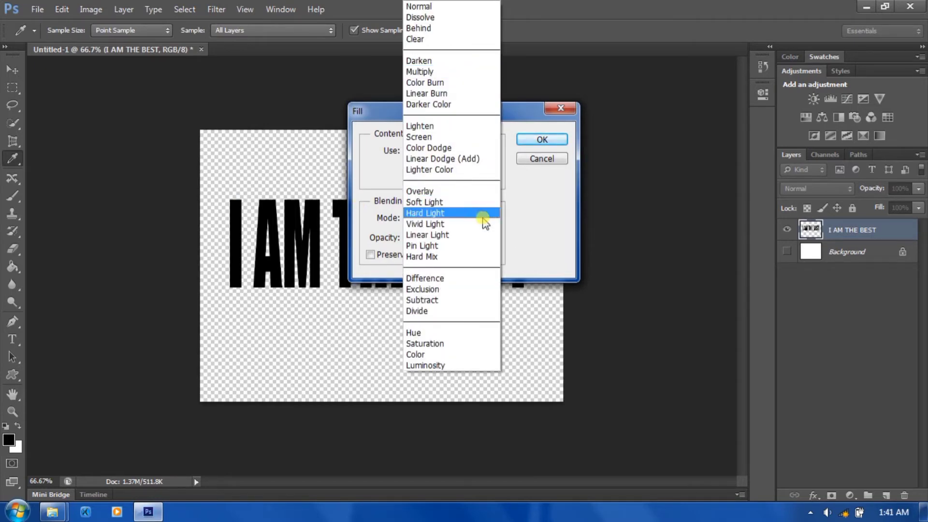
left_click(387, 178)
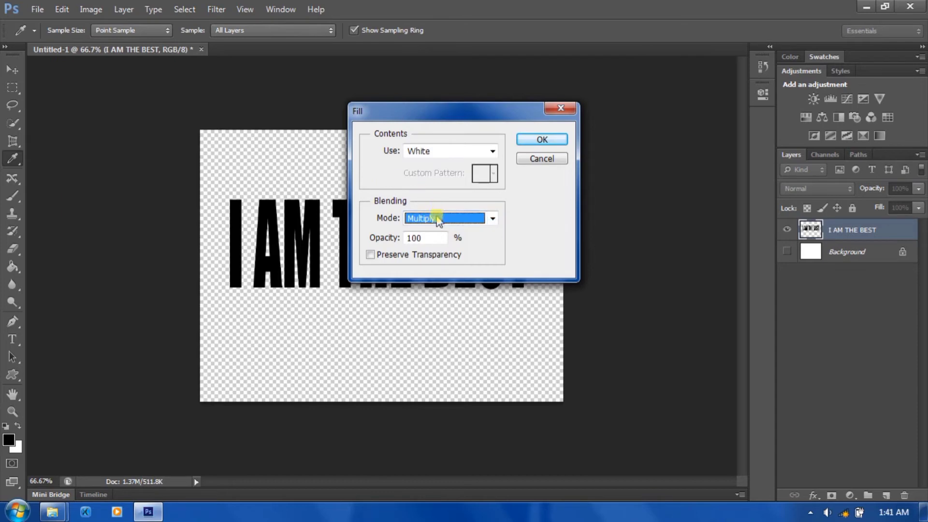
left_click(438, 152)
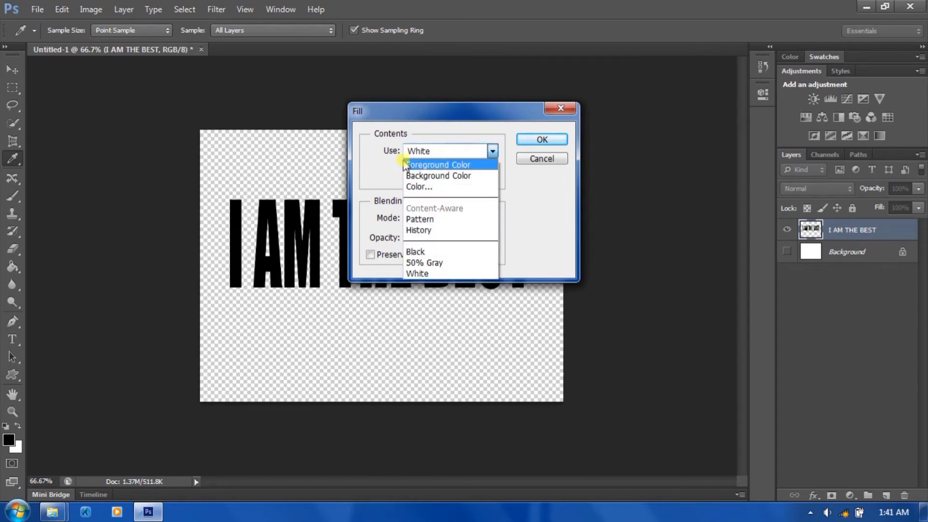
left_click(435, 154)
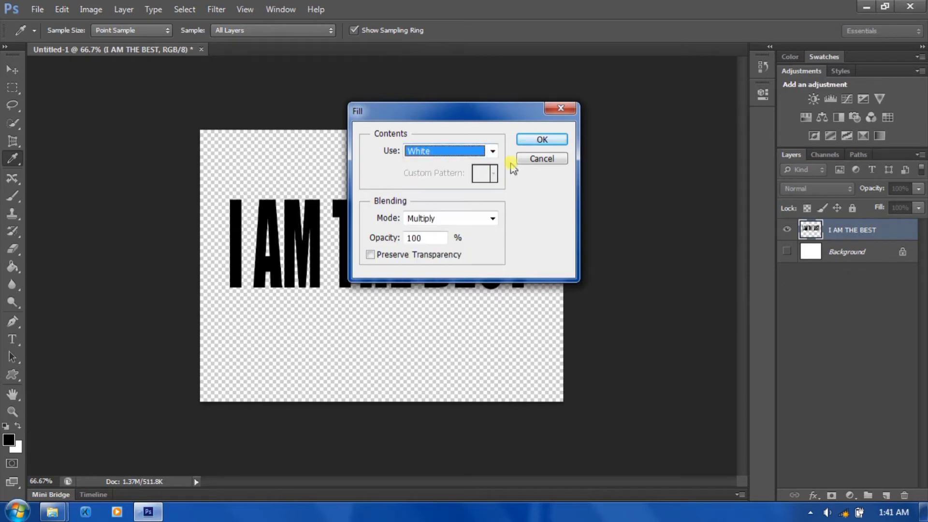
left_click(542, 140)
key("t")
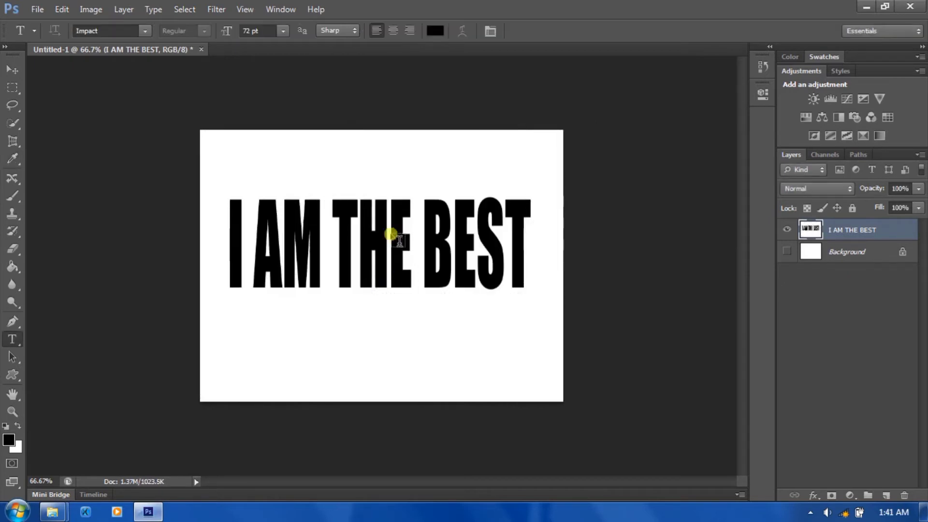
Step: Apply a 4.0-pixel Gaussian Blur to the text layer
left_click(225, 10)
mouse_move(222, 146)
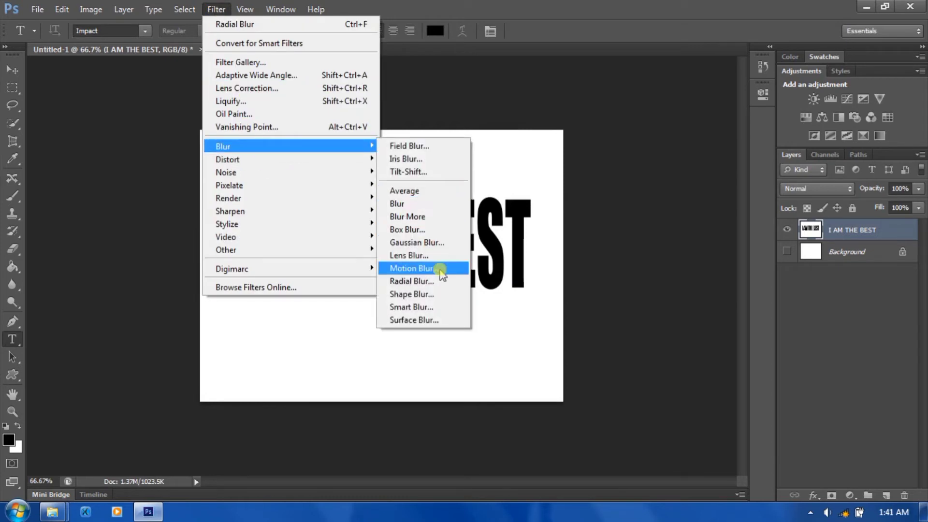
left_click(437, 241)
left_click_drag(450, 298, 400, 299)
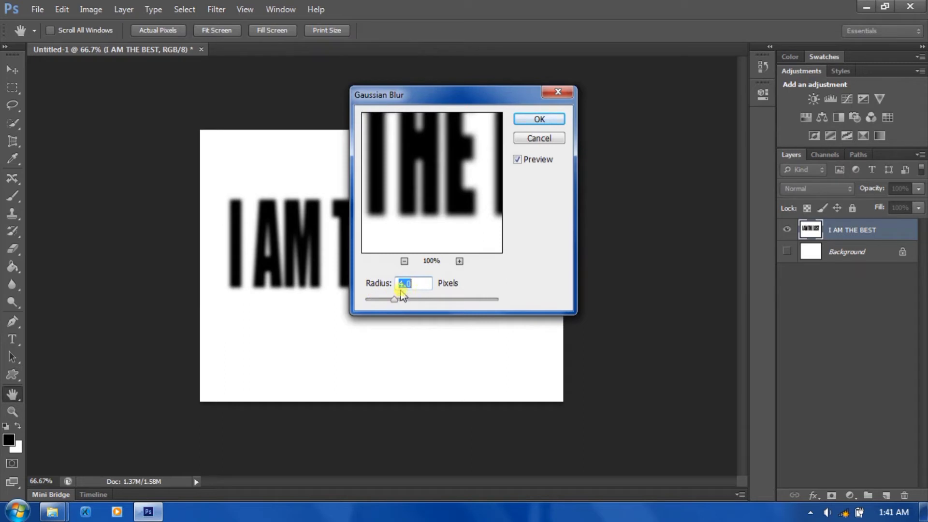
left_click(539, 120)
key("t")
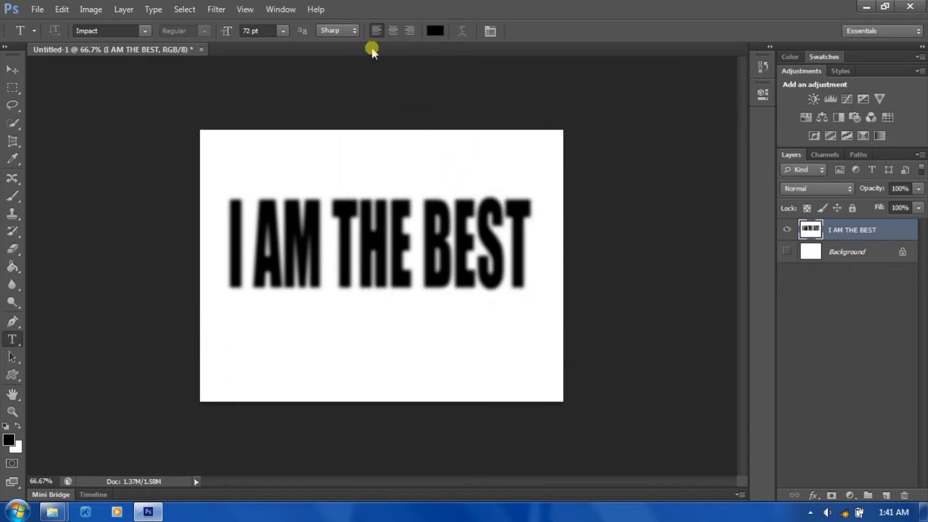
Step: Solarize the layer and apply Auto Tone to turn the letters into glowing outlines
left_click(214, 11)
mouse_move(227, 224)
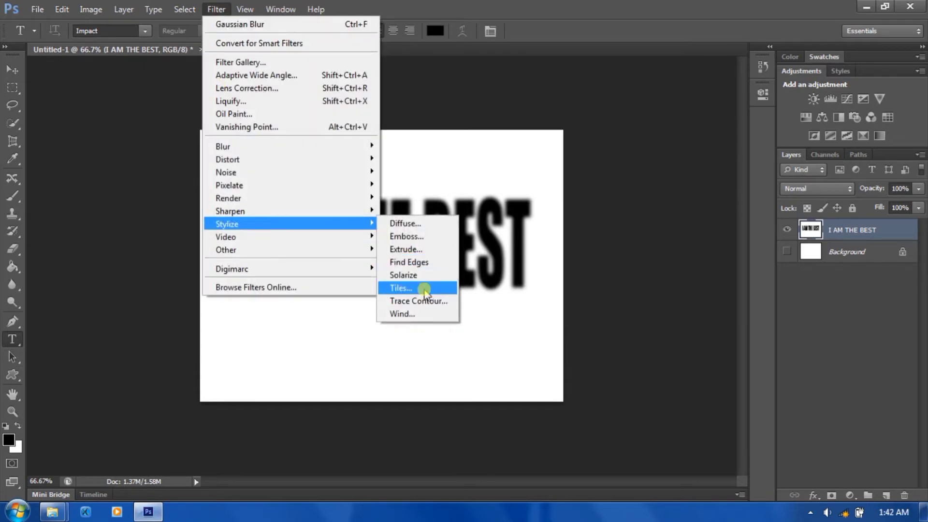
left_click(406, 275)
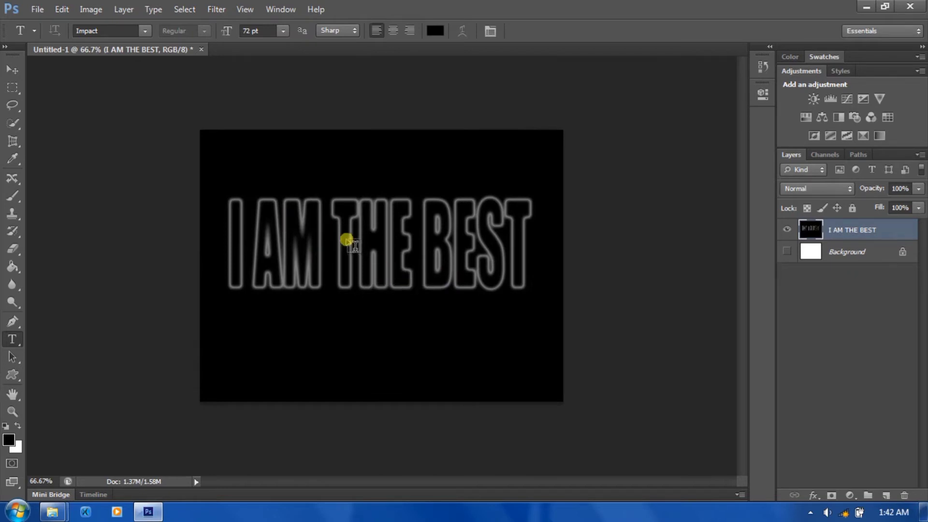
left_click(85, 13)
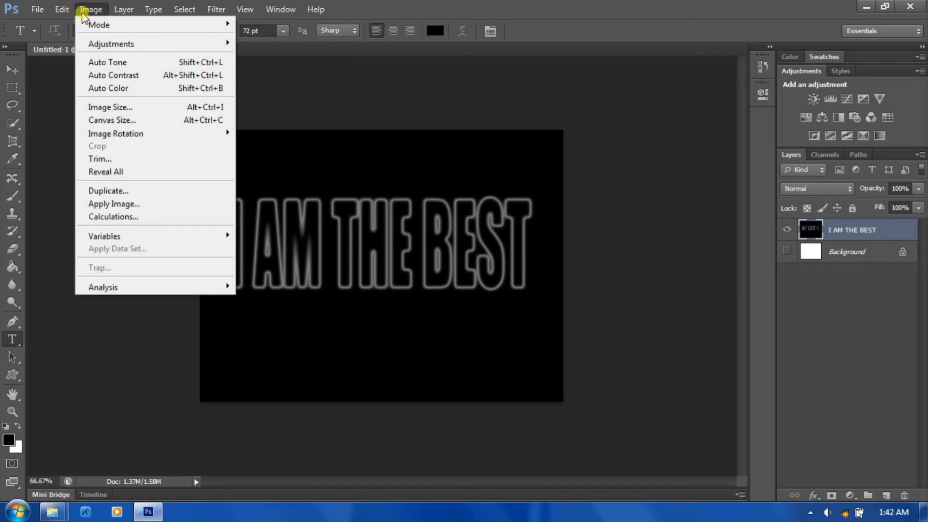
left_click(90, 65)
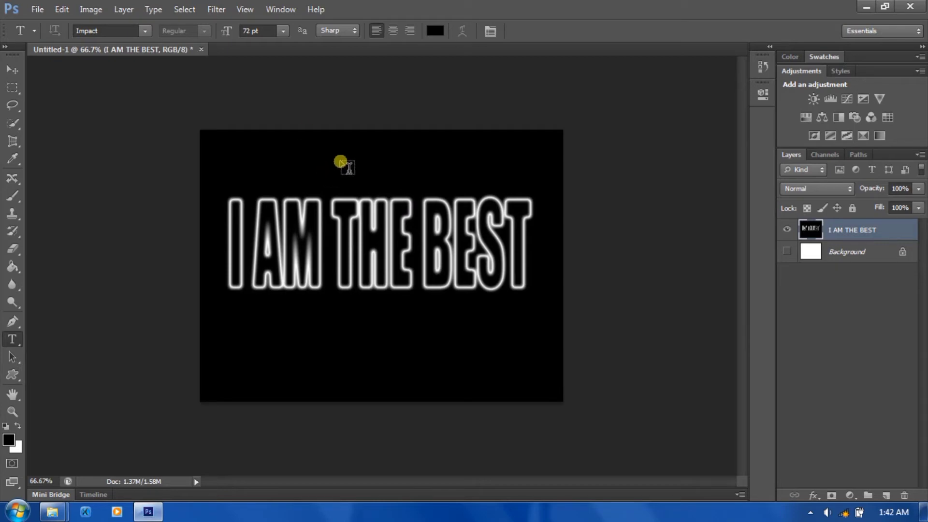
left_click(118, 10)
mouse_move(131, 24)
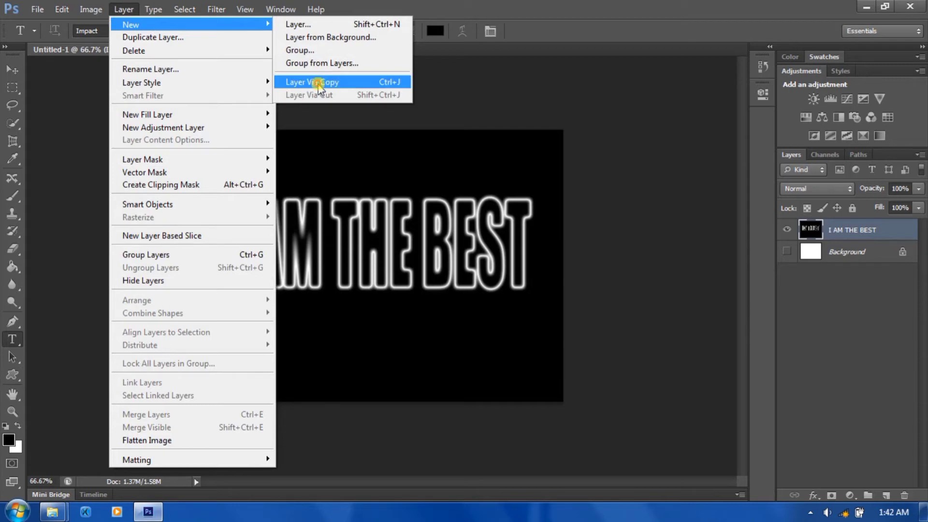
Step: Duplicate the text layer and distort the copy with Polar Coordinates set to Polar to Rectangular
left_click(318, 87)
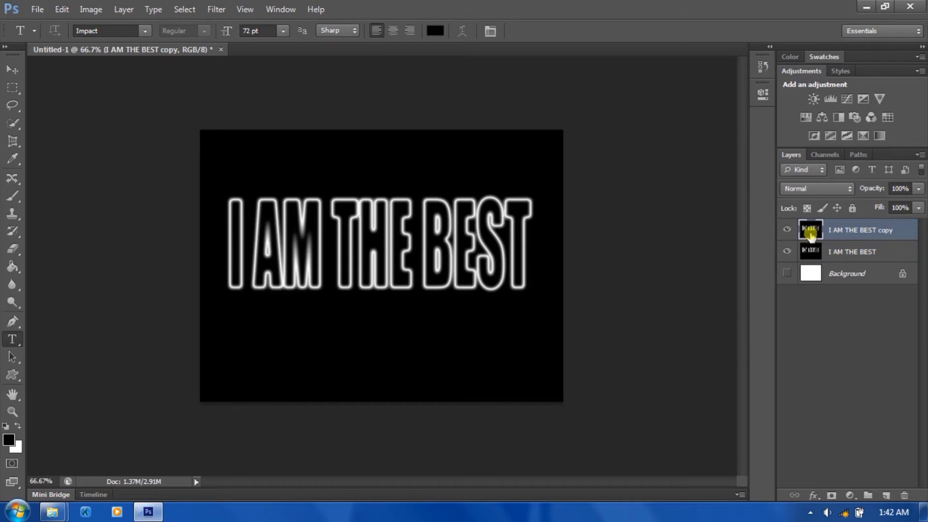
mouse_move(809, 254)
left_mouse_down()
mouse_move(881, 232)
mouse_move(849, 232)
mouse_move(886, 234)
left_mouse_up()
left_click(214, 10)
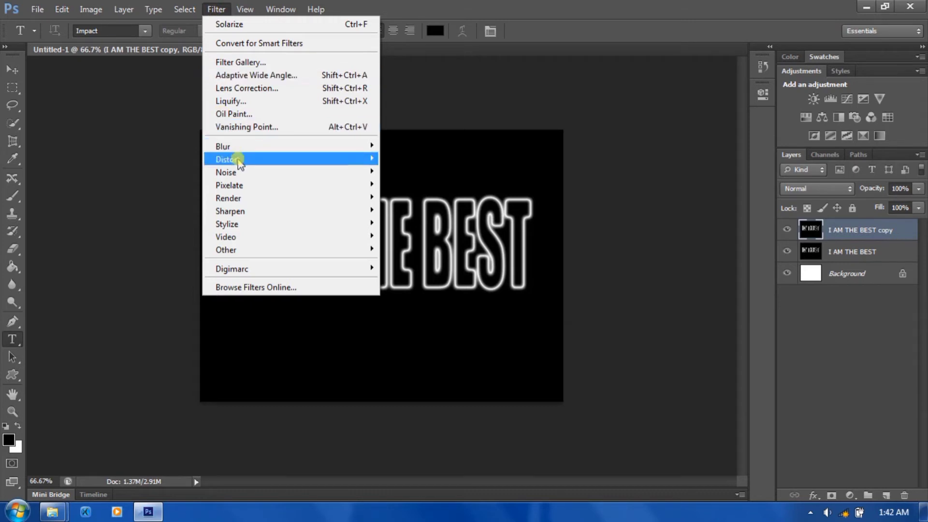
mouse_move(226, 158)
left_click(443, 184)
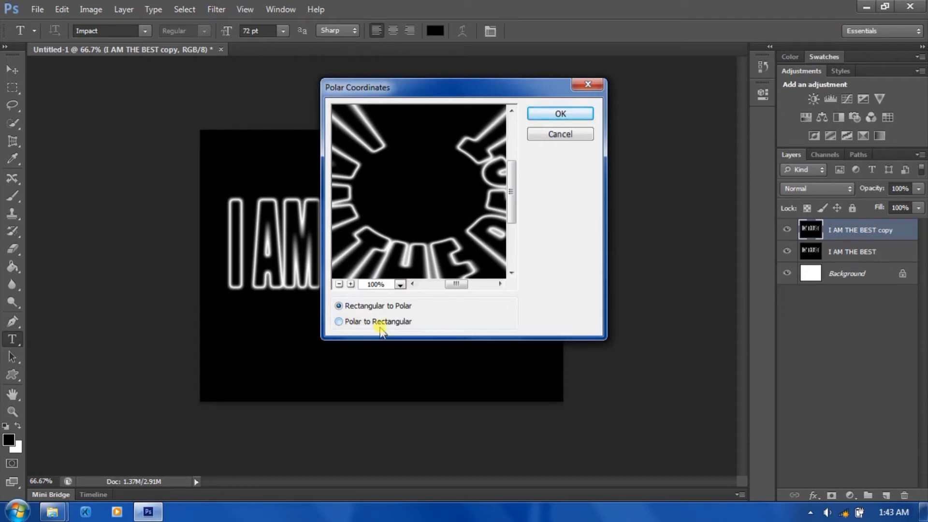
left_click(339, 322)
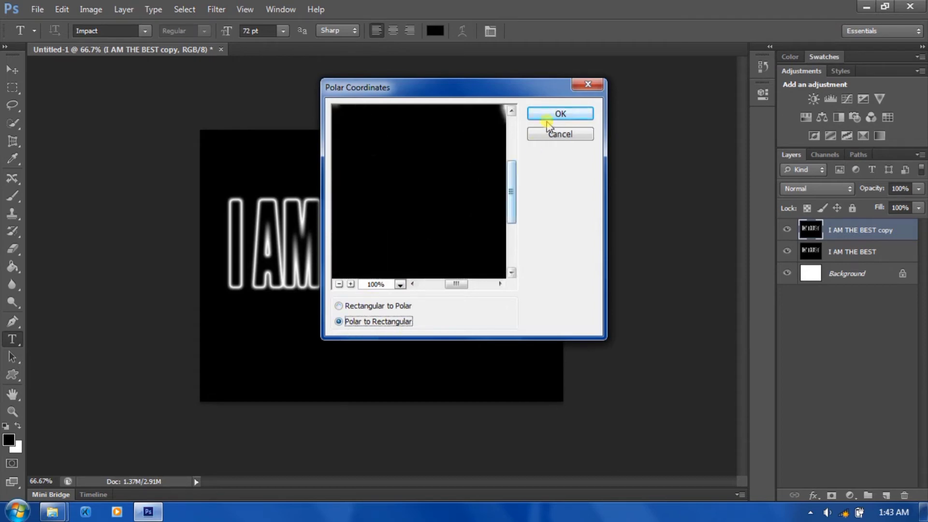
left_click(560, 115)
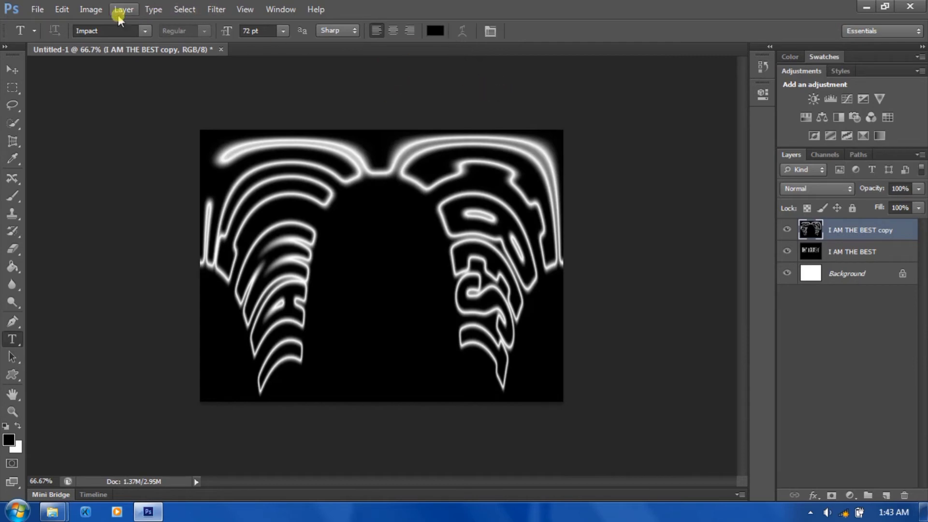
Step: Rotate the canvas 90° clockwise to portrait and invert the copy layer's colours
left_click(83, 8)
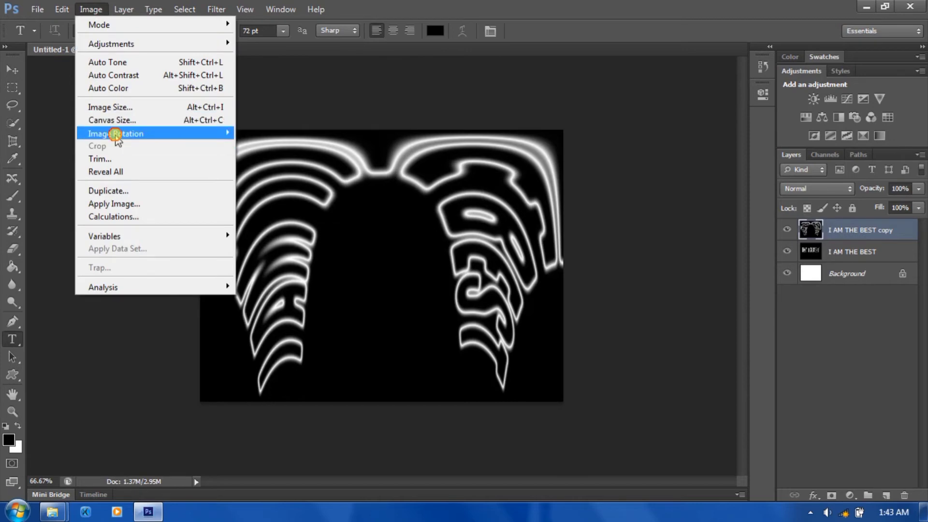
mouse_move(116, 133)
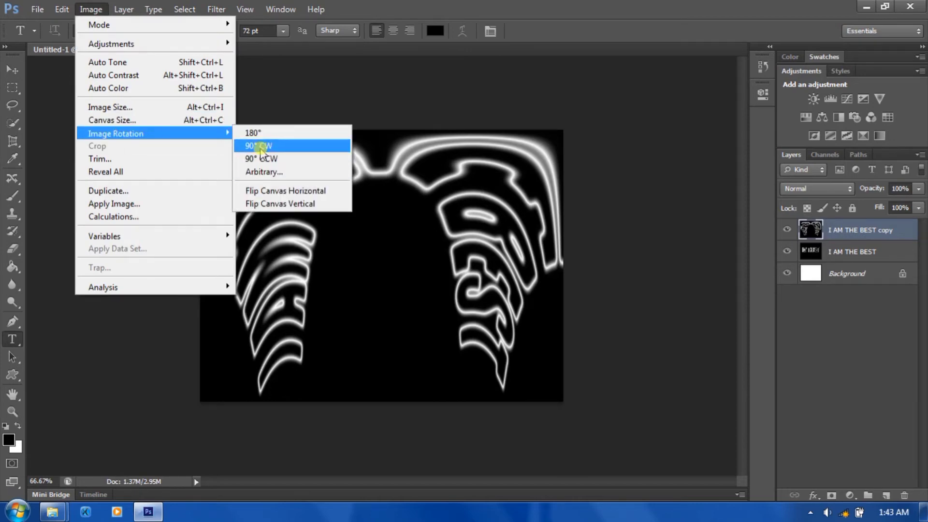
left_click(279, 147)
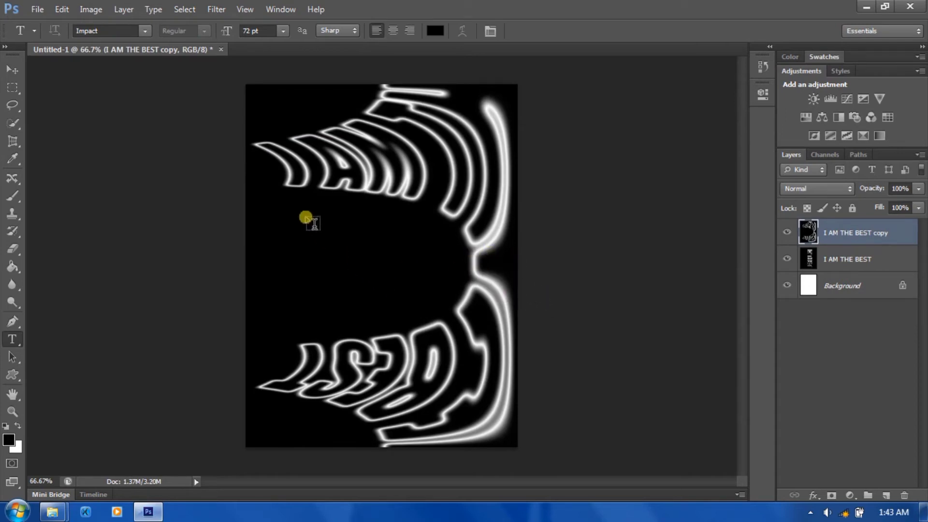
left_click(90, 10)
mouse_move(111, 43)
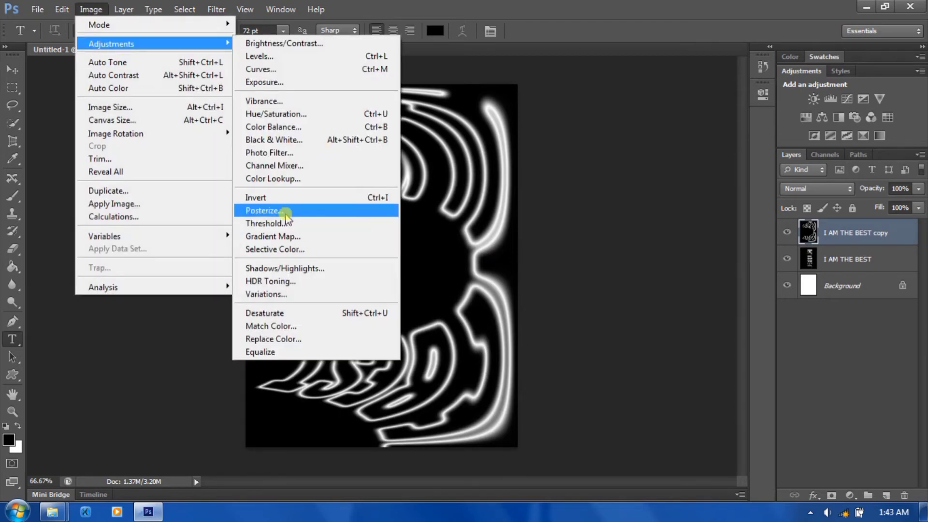
left_click(279, 197)
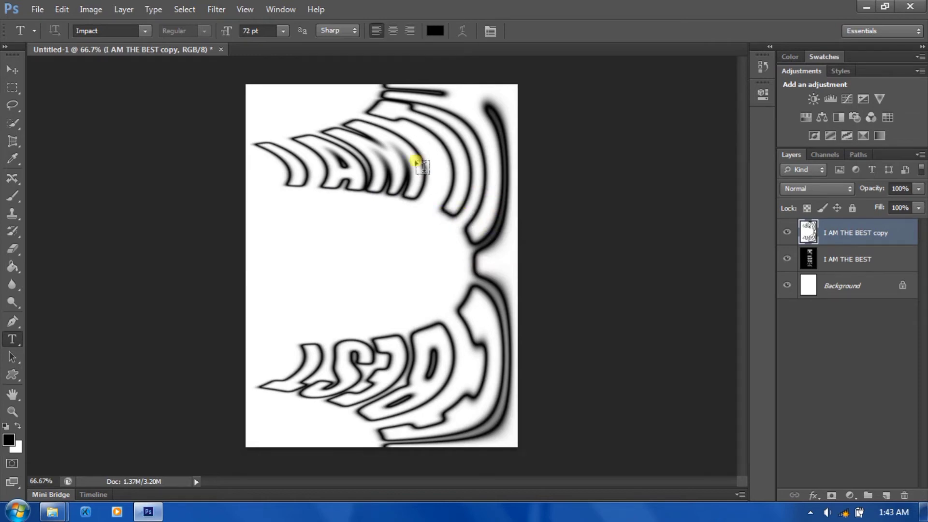
Step: Apply the Stylize Wind filter blowing from the right to the text
left_click(216, 9)
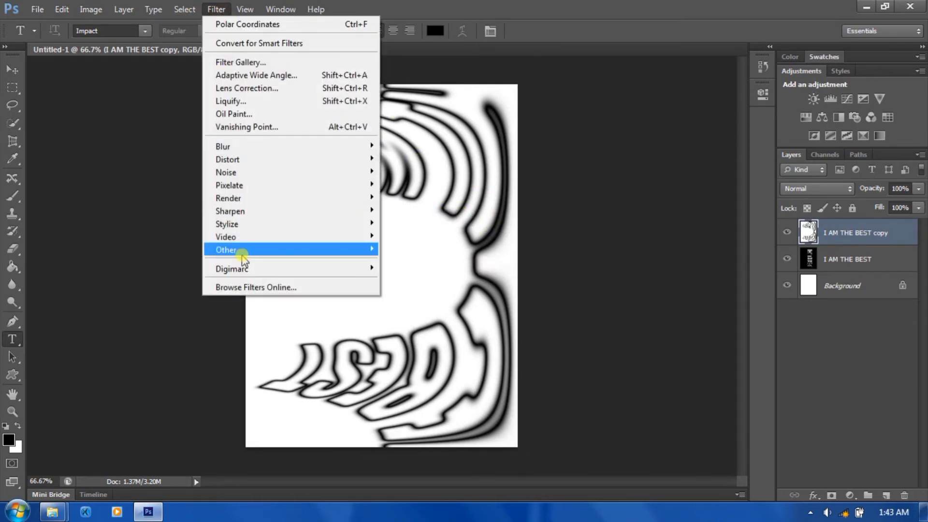
mouse_move(226, 224)
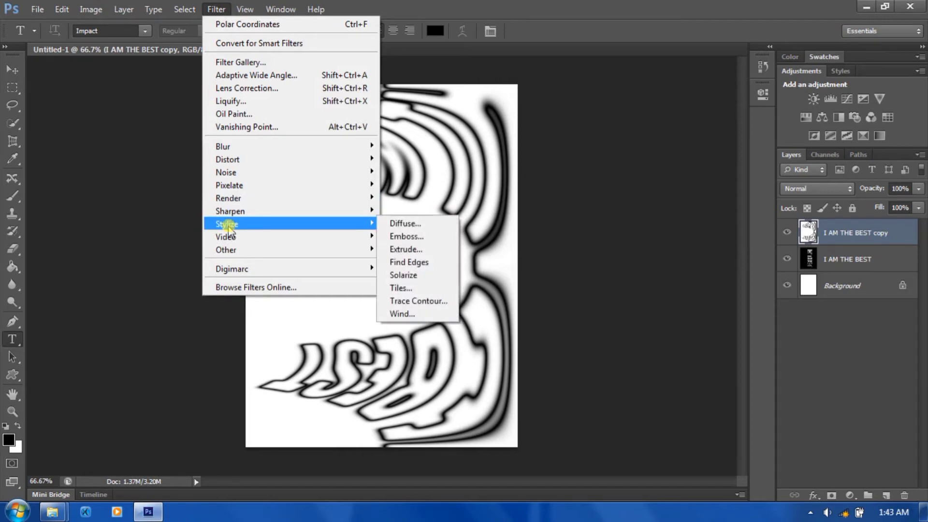
left_click(404, 314)
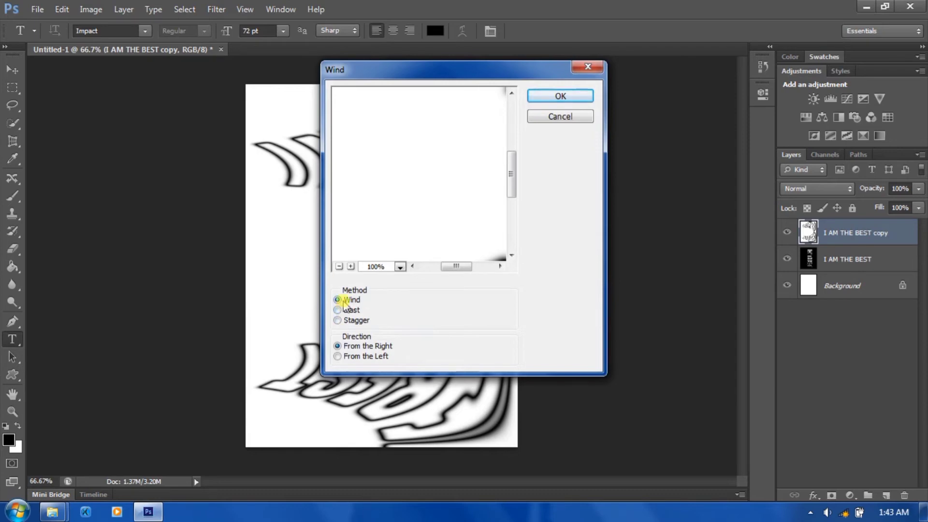
left_click(347, 346)
left_click(559, 95)
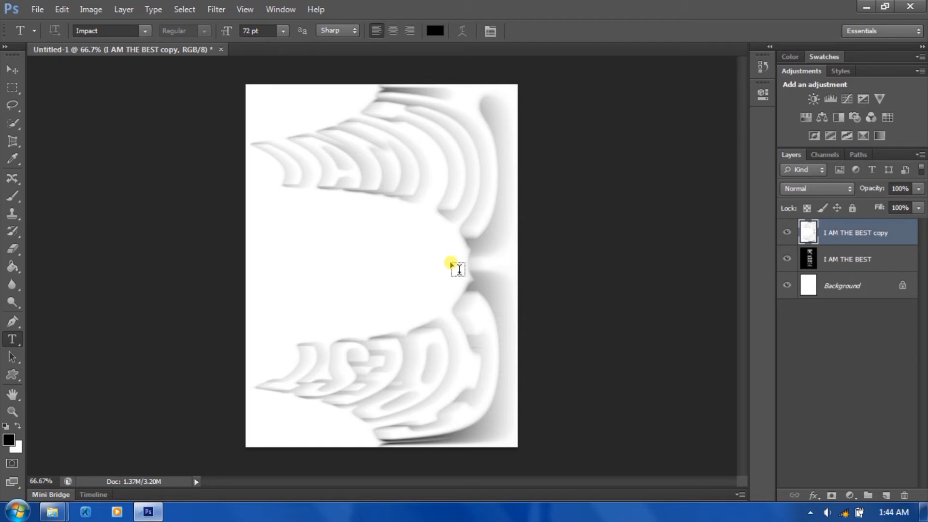
Step: Invert the copy layer back to black and apply Auto Tone for contrast
left_click(92, 10)
mouse_move(111, 44)
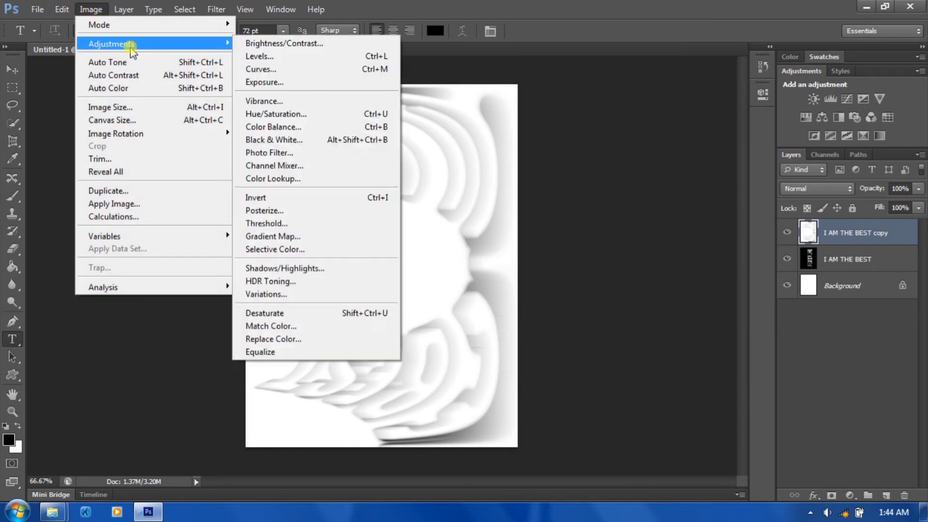
left_click(290, 197)
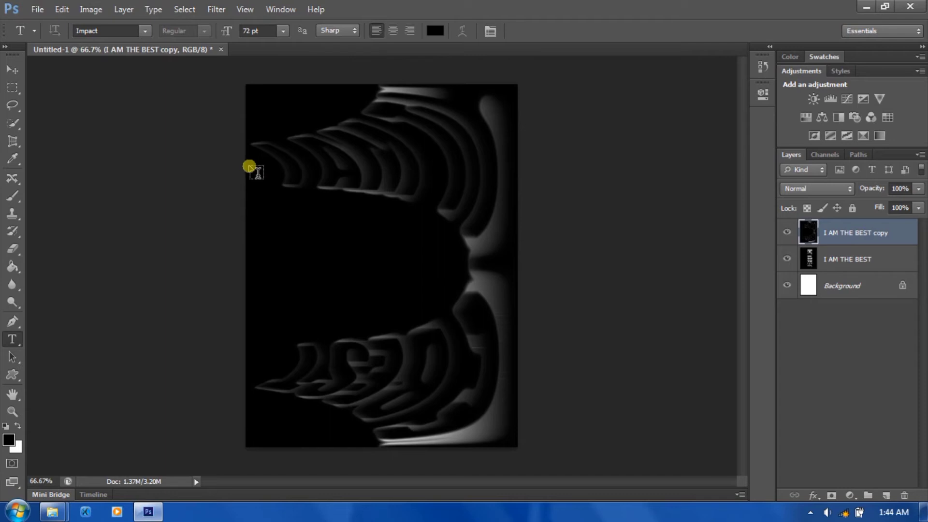
left_click(90, 9)
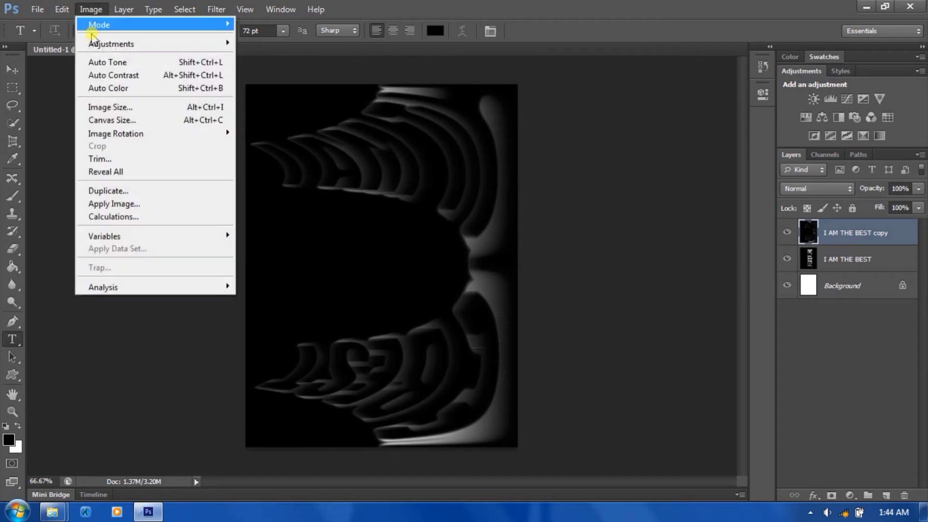
left_click(96, 63)
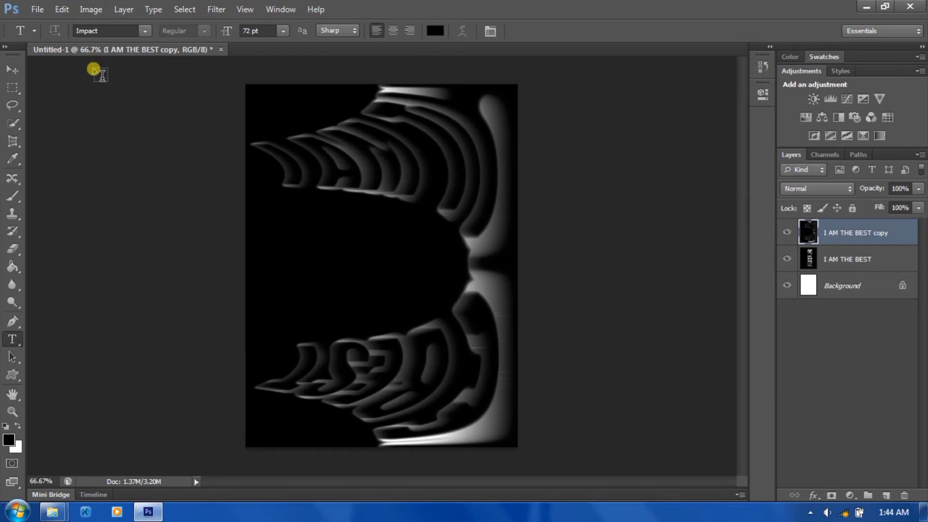
Step: Apply the Wind filter again, then repeat it twice with Ctrl+F
left_click(217, 9)
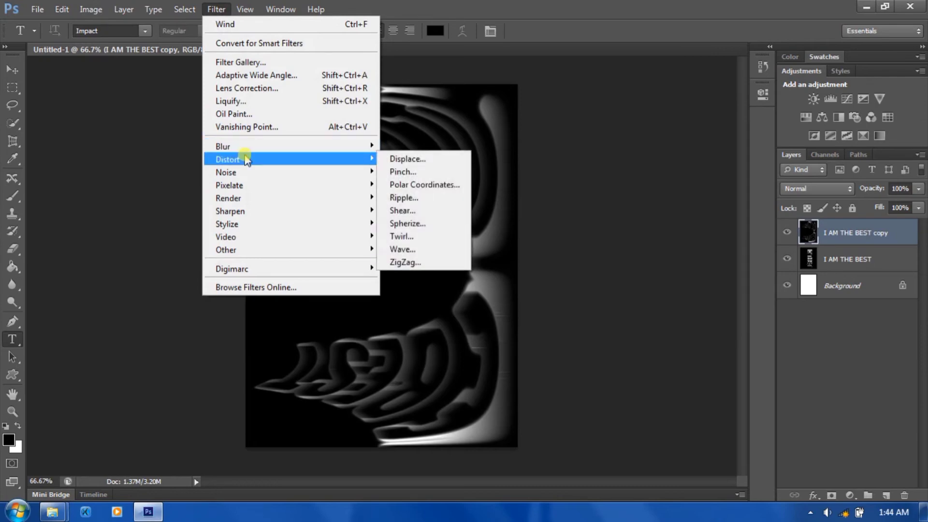
mouse_move(227, 225)
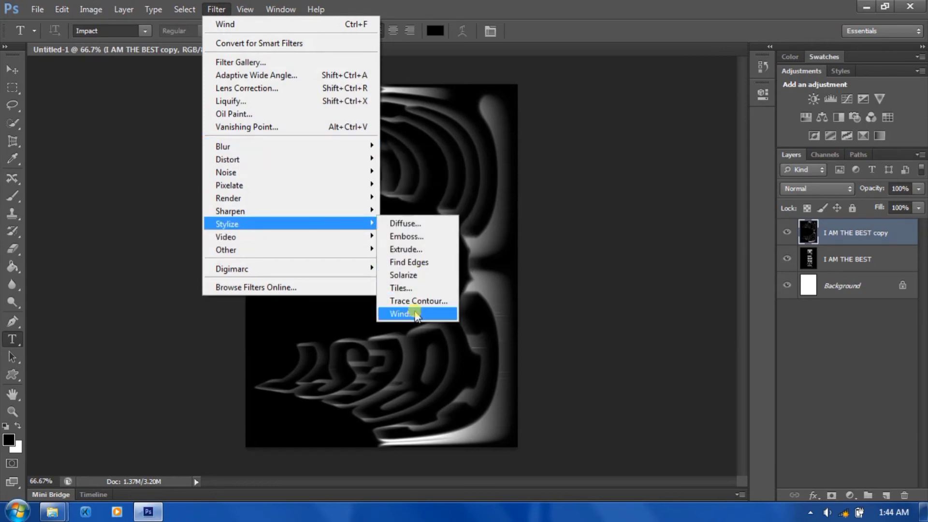
left_click(412, 372)
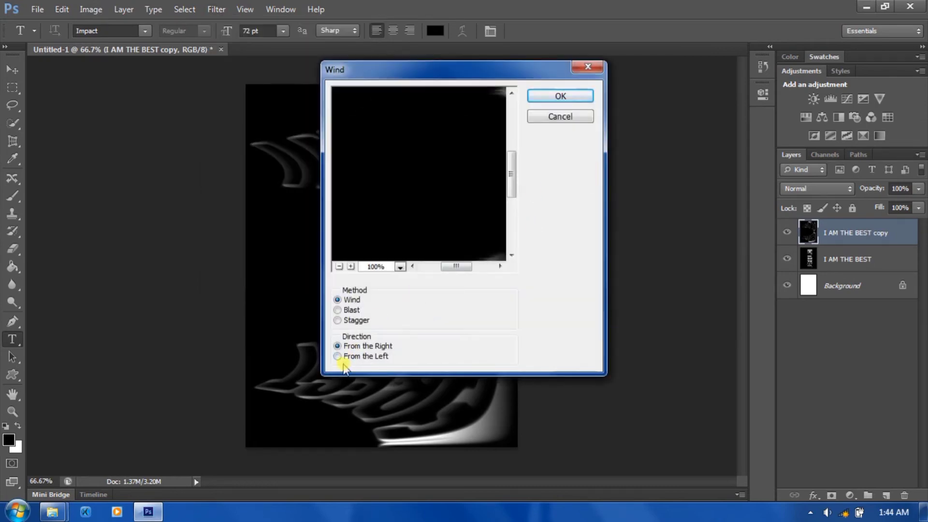
left_click(559, 96)
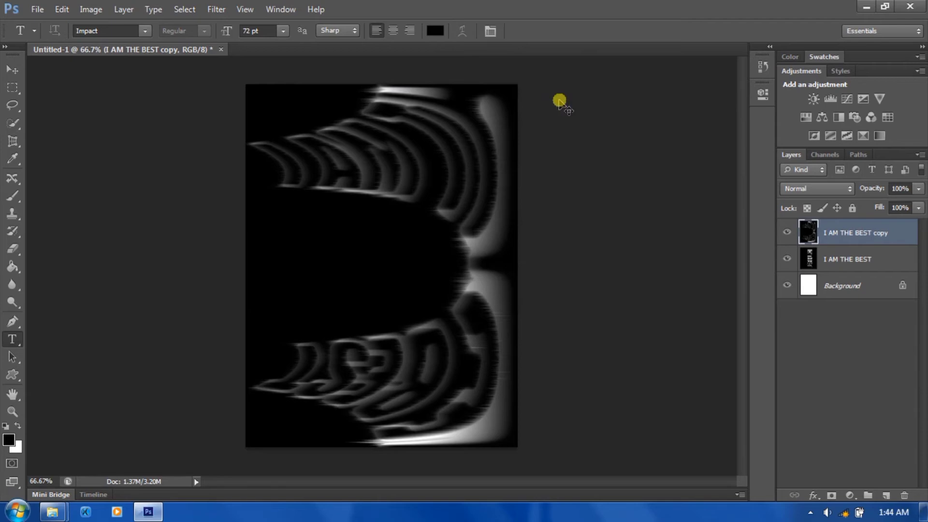
key("ctrl+f")
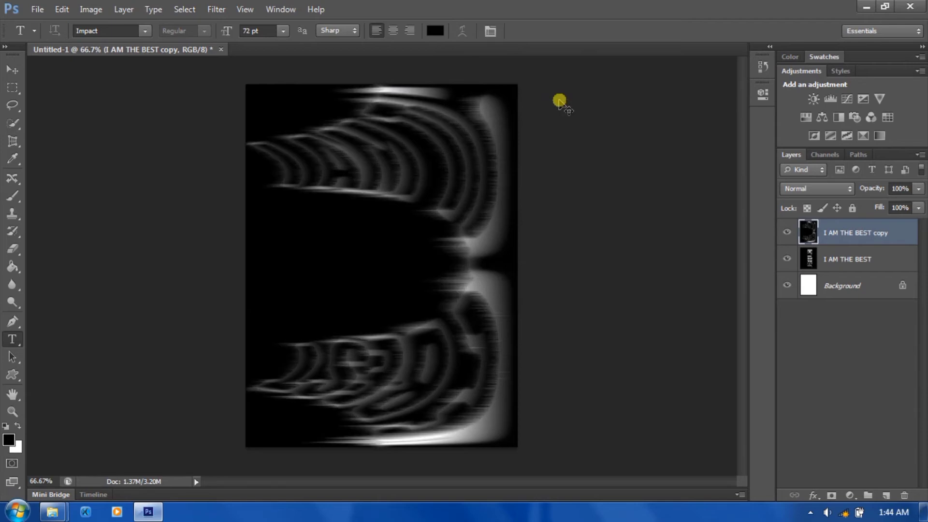
key("ctrl+f")
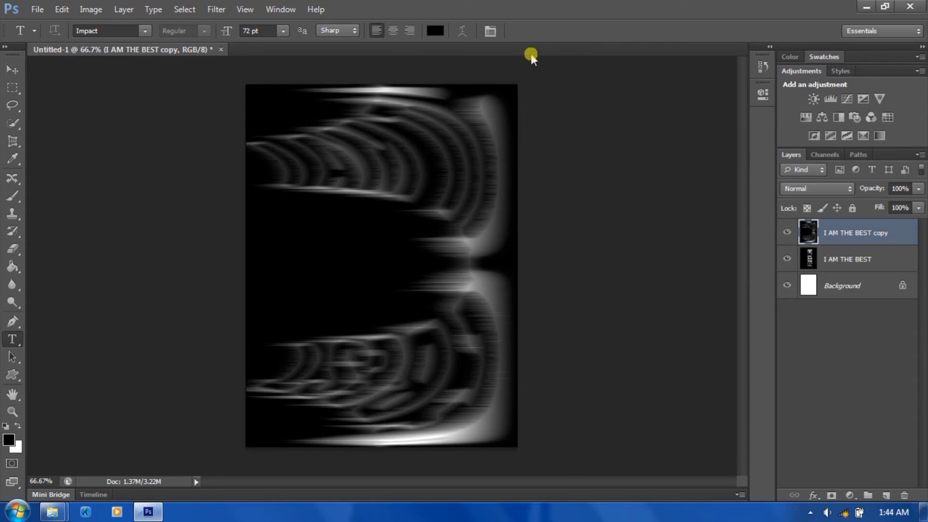
Step: Rotate the canvas 90° CCW to landscape and apply Polar Coordinates, Rectangular to Polar
left_click(88, 11)
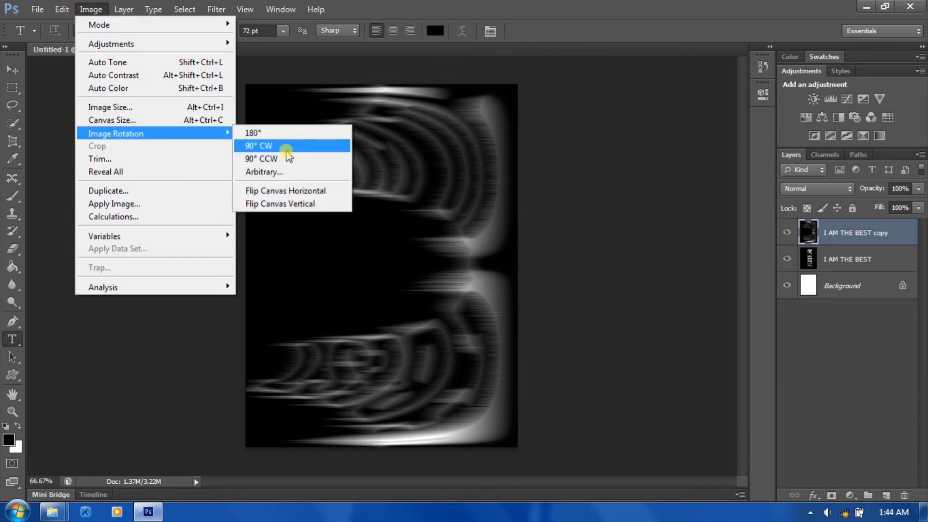
mouse_move(116, 133)
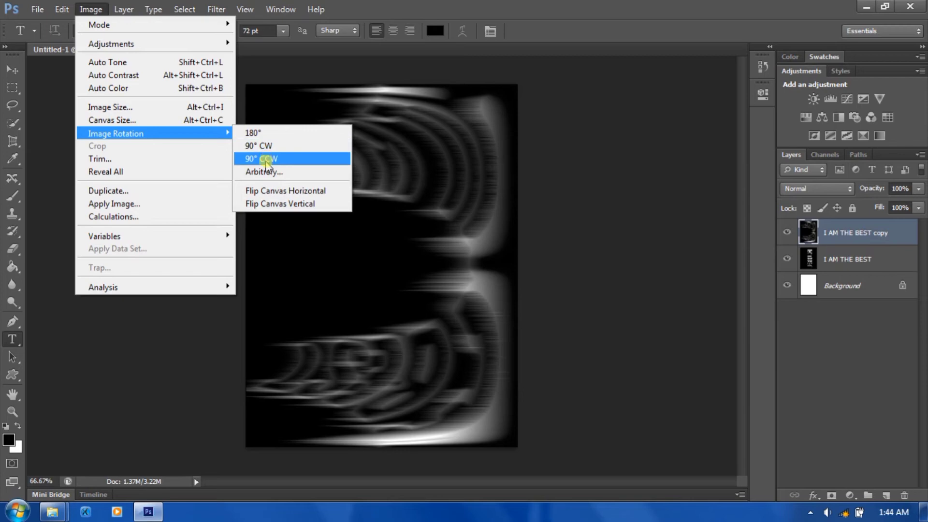
left_click(265, 162)
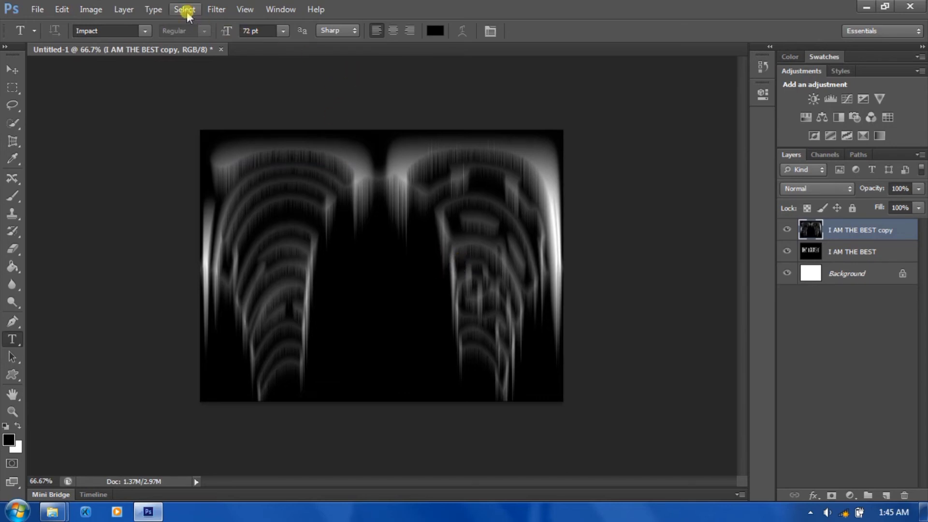
left_click(216, 10)
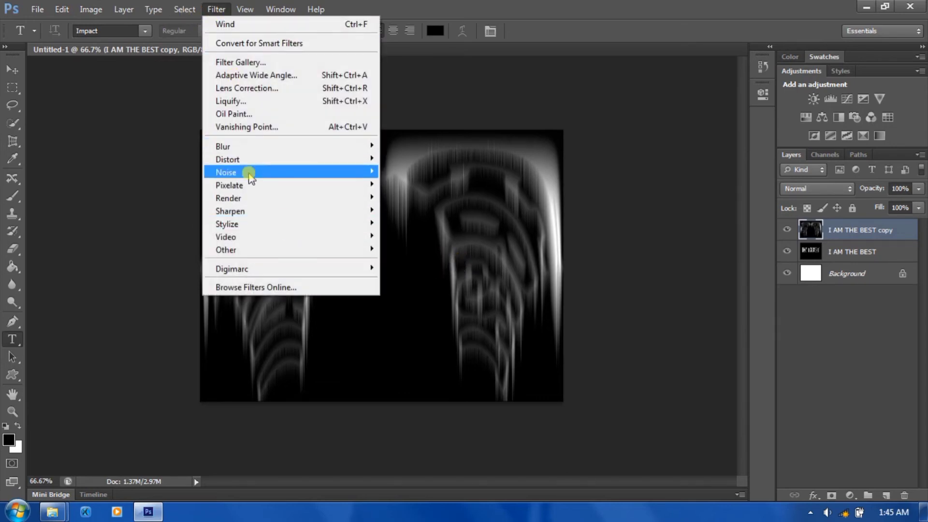
mouse_move(228, 160)
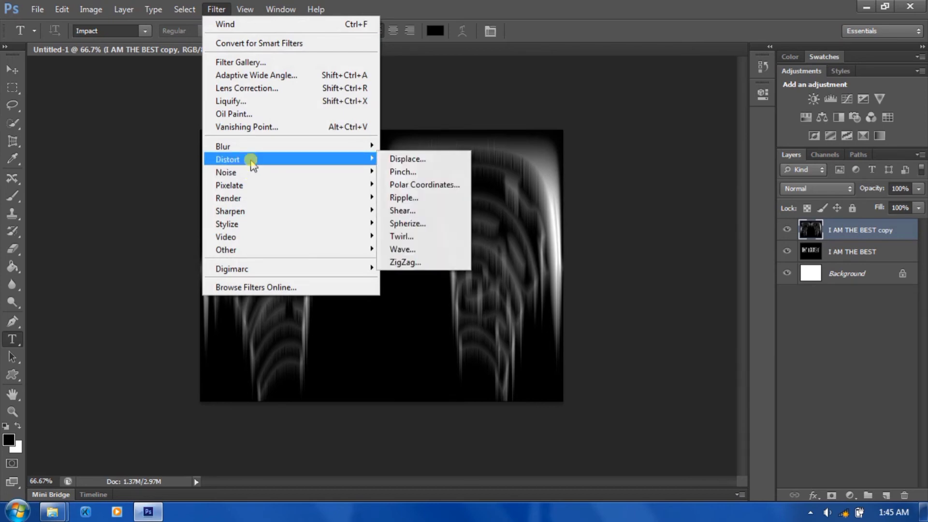
left_click(416, 184)
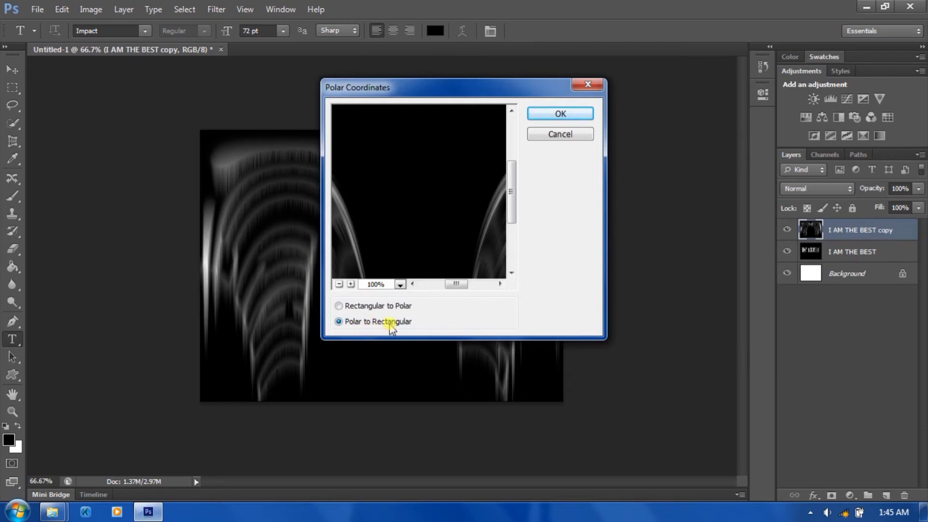
left_click(345, 307)
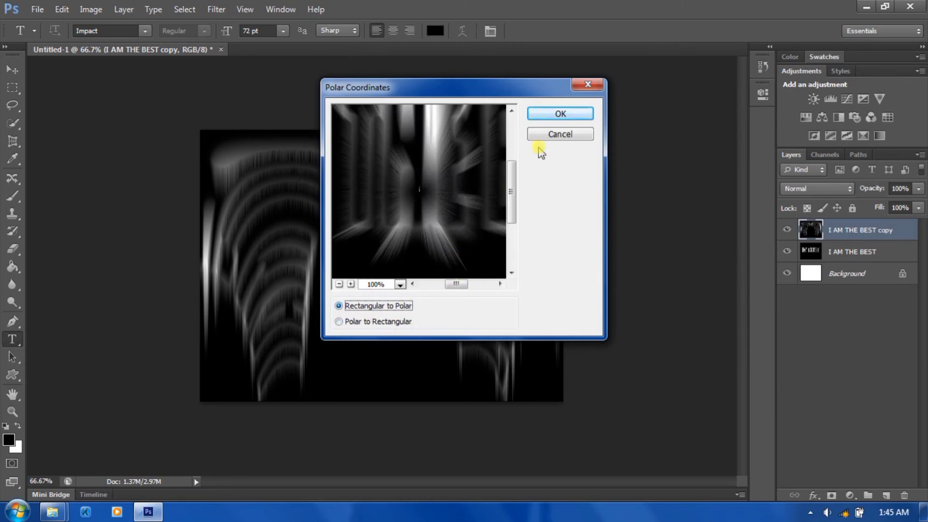
left_click(560, 115)
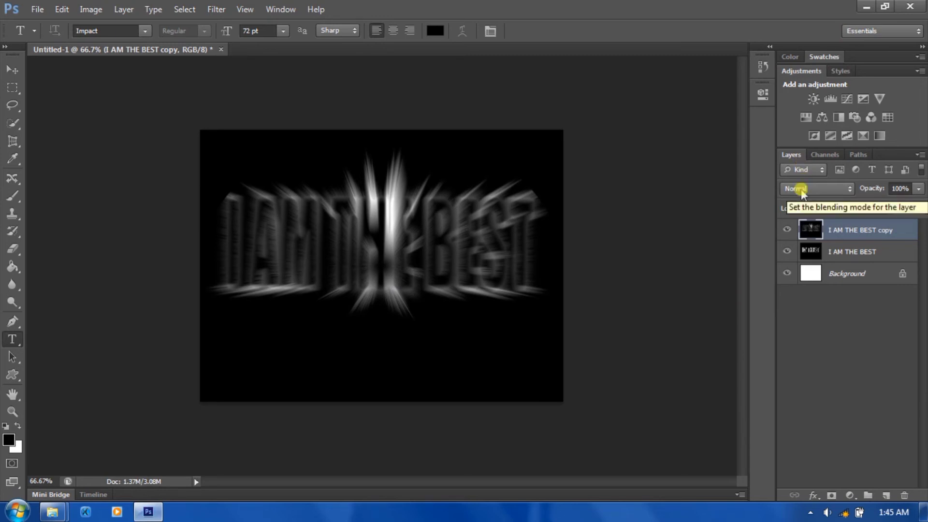
Step: Set the I AM THE BEST copy layer's blend mode to Screen
left_click(802, 191)
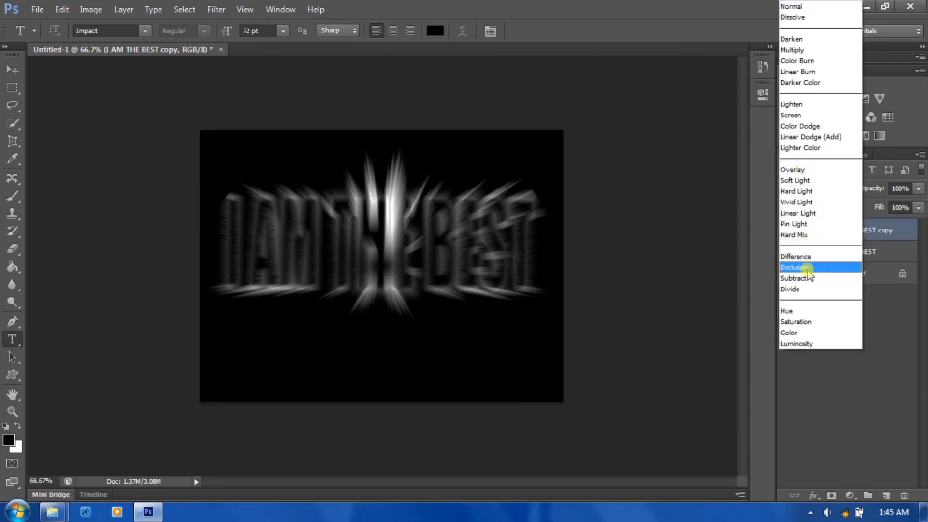
left_click(796, 116)
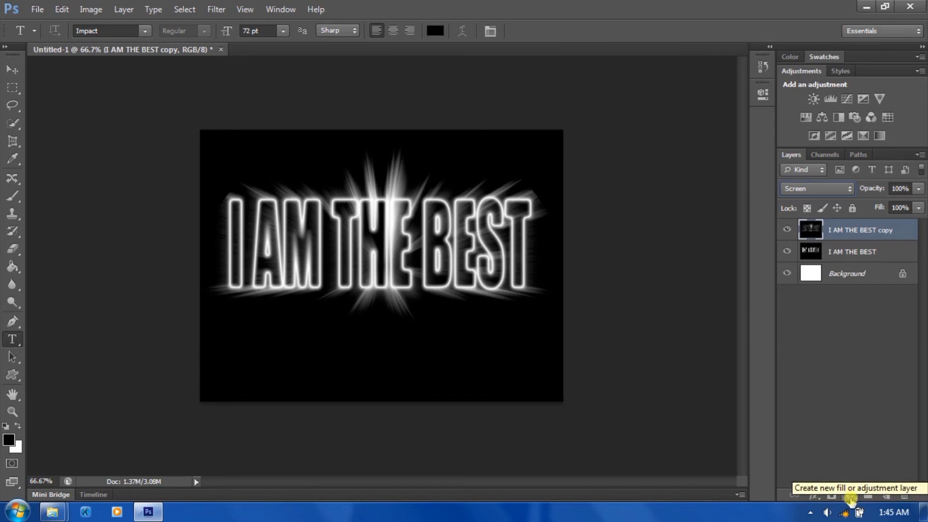
Step: Add a Gradient Fill layer from the Black, White preset with a red fb0000 left stop
left_click(851, 499)
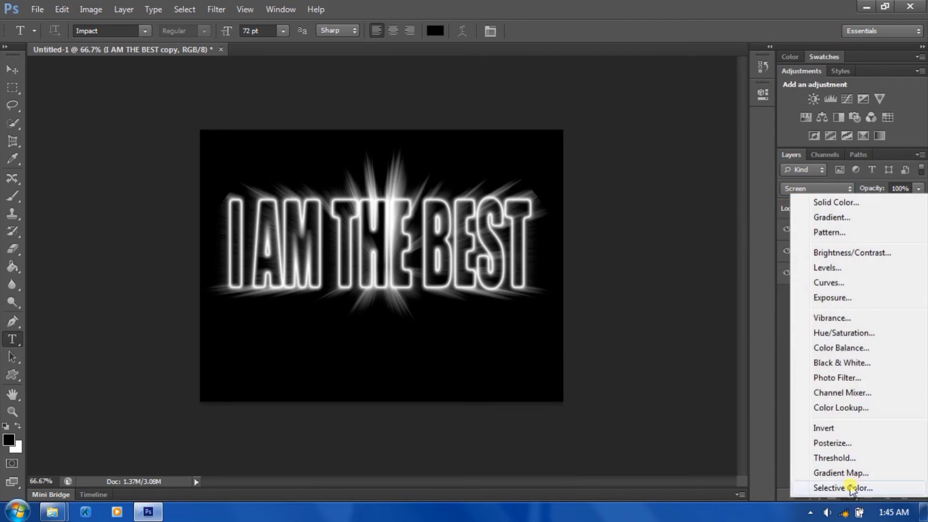
left_click(831, 217)
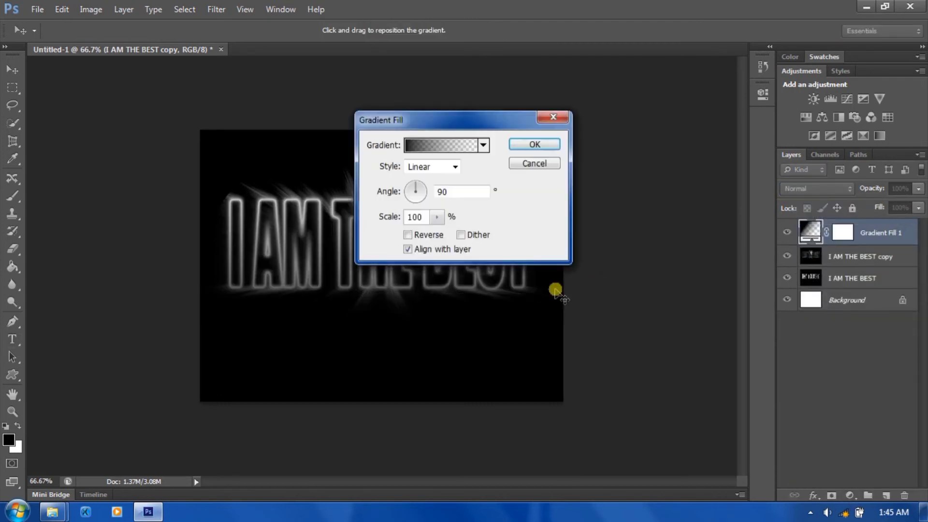
left_click(441, 144)
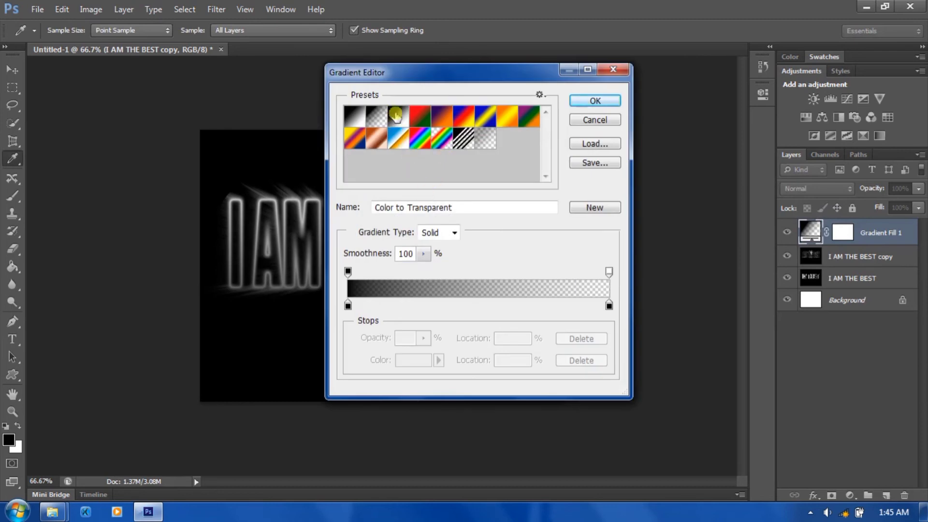
left_click(396, 116)
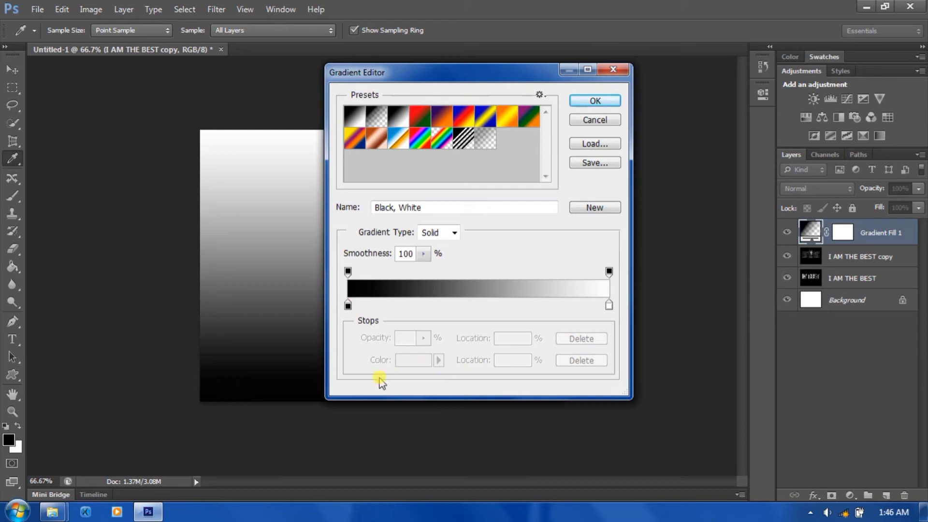
left_click(348, 307)
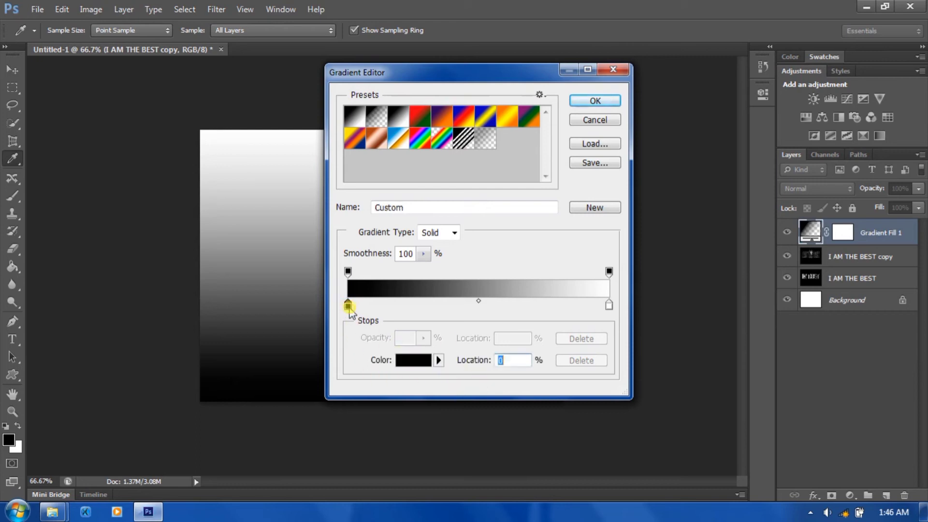
left_click(409, 360)
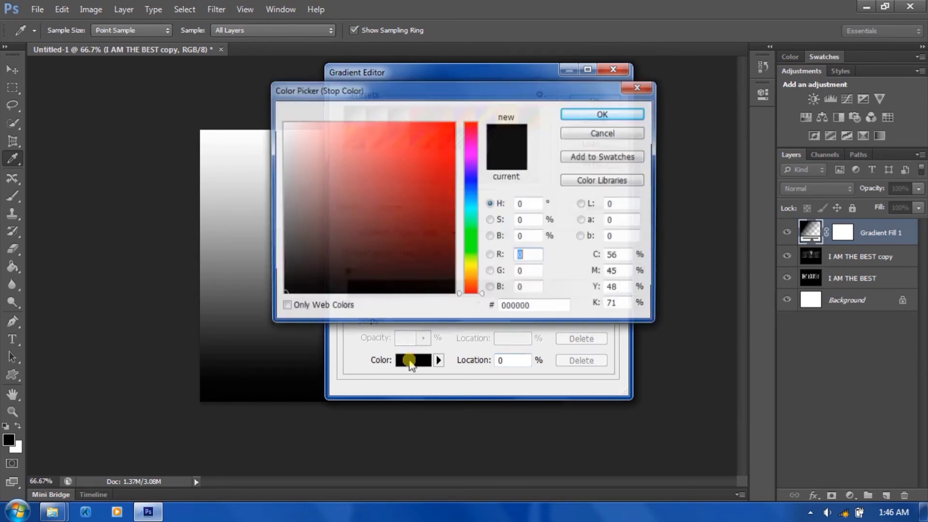
left_click_drag(432, 145, 453, 125)
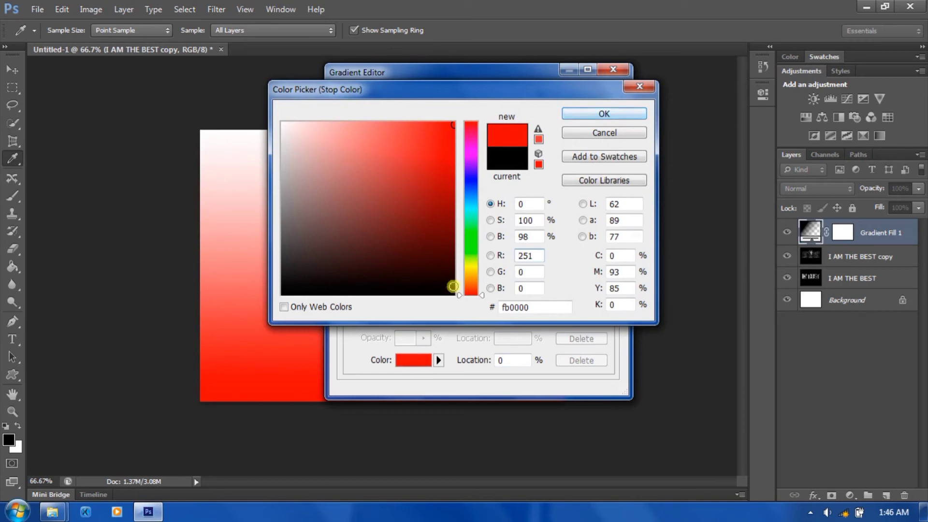
left_click(595, 114)
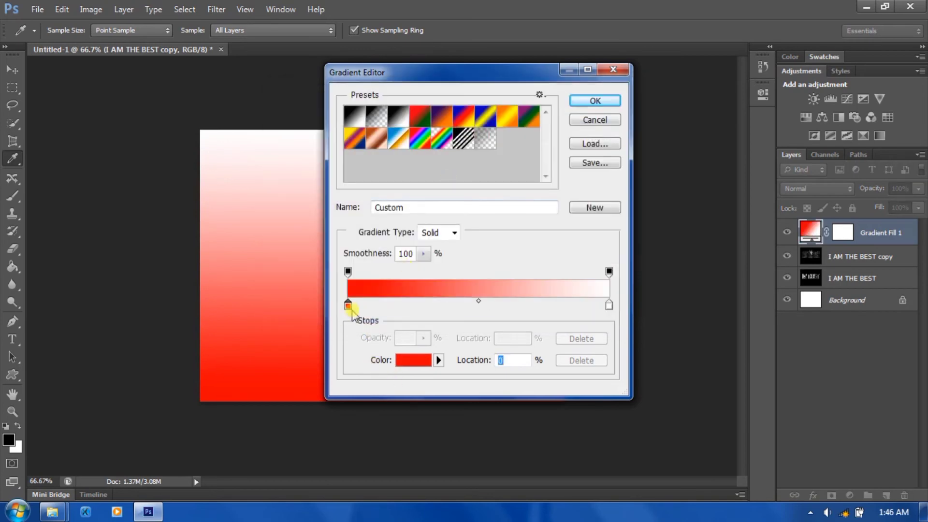
Step: Set the right gradient stop to golden yellow f6d313 and confirm the gradient fill
left_click(609, 306)
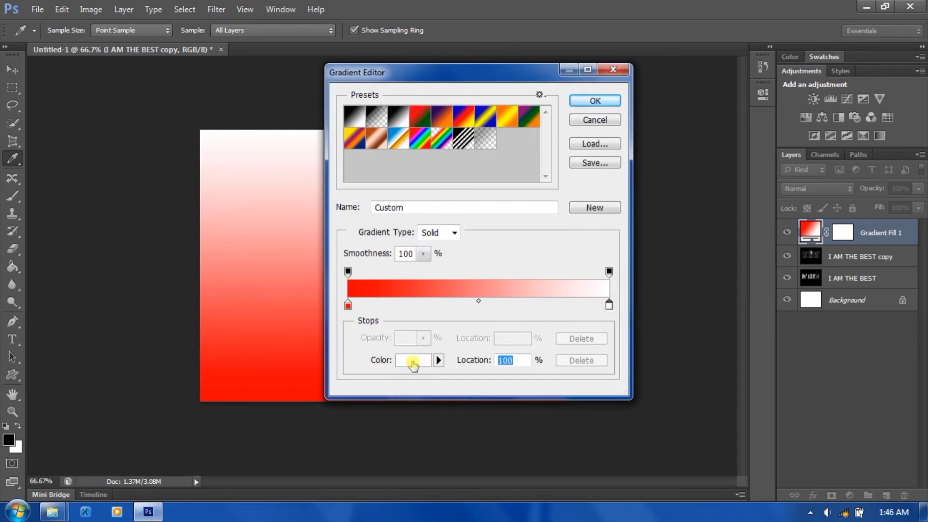
left_click(413, 361)
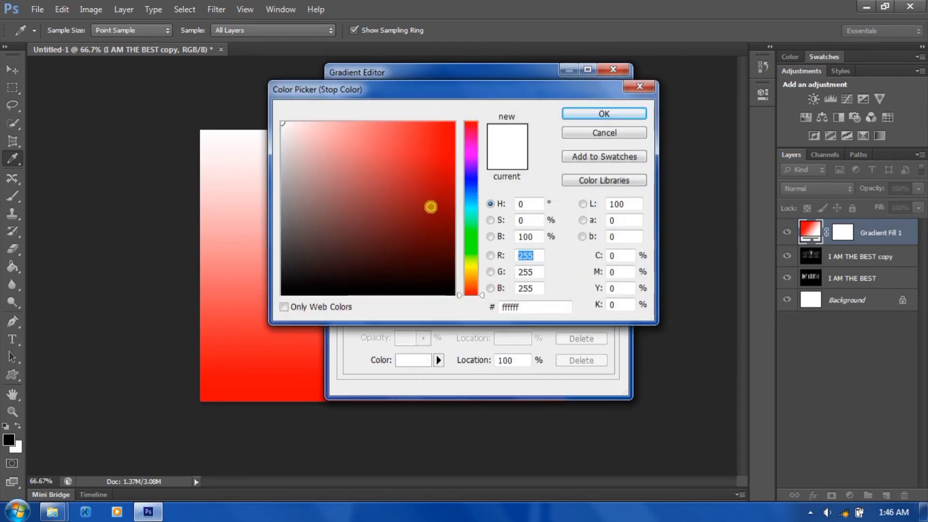
left_click(472, 270)
left_click_drag(473, 270, 474, 270)
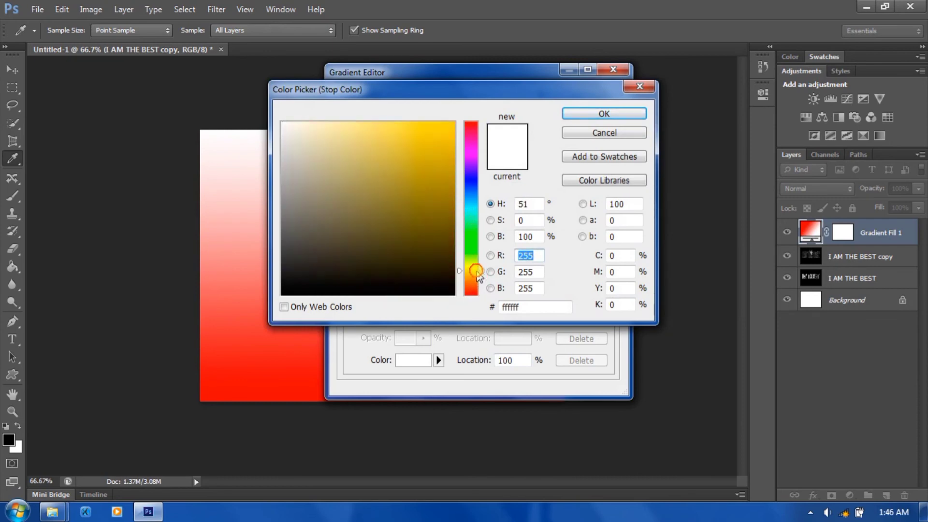
left_click(440, 129)
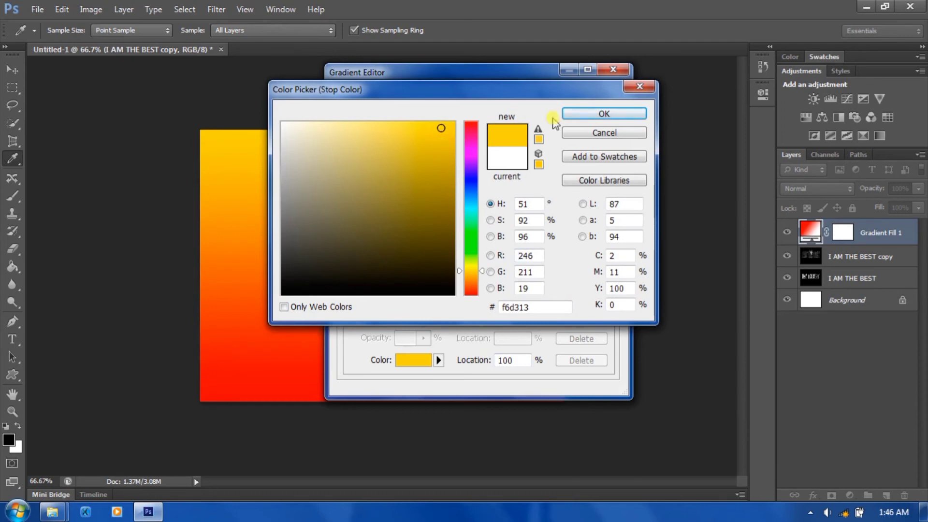
left_click(602, 115)
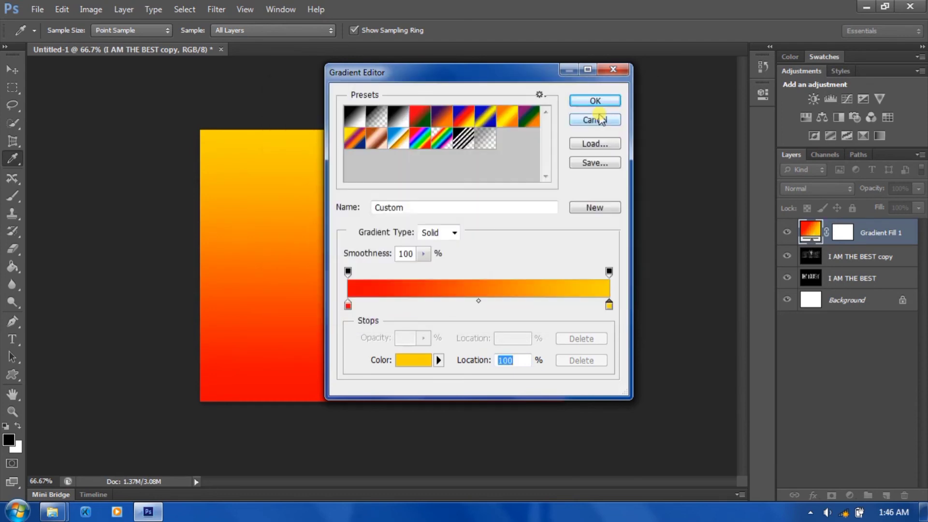
left_click(596, 102)
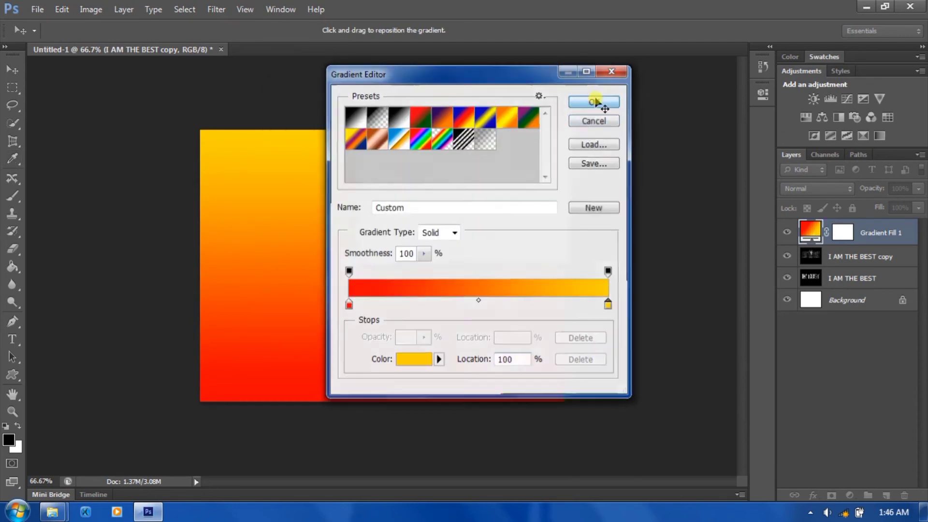
left_click(531, 146)
key("t")
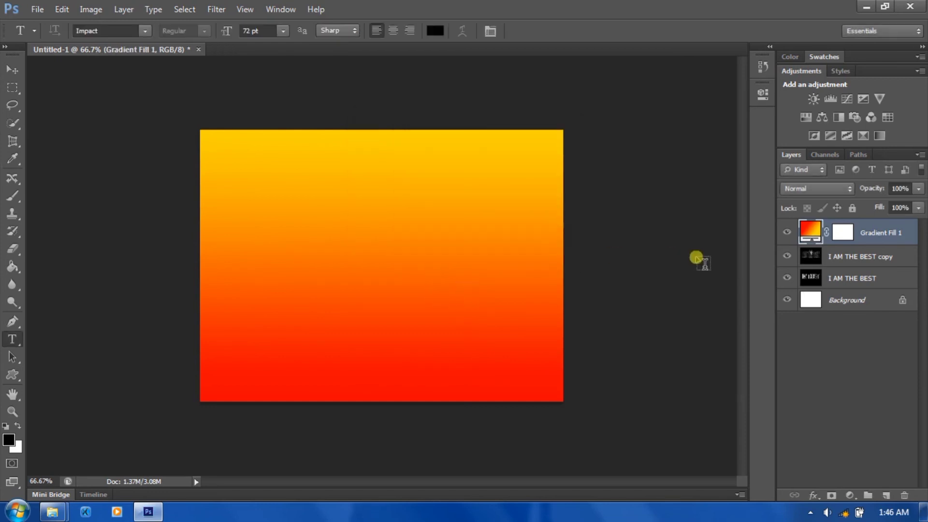
Step: Switch the Gradient Fill 1 layer's blend mode to Color
left_click(796, 186)
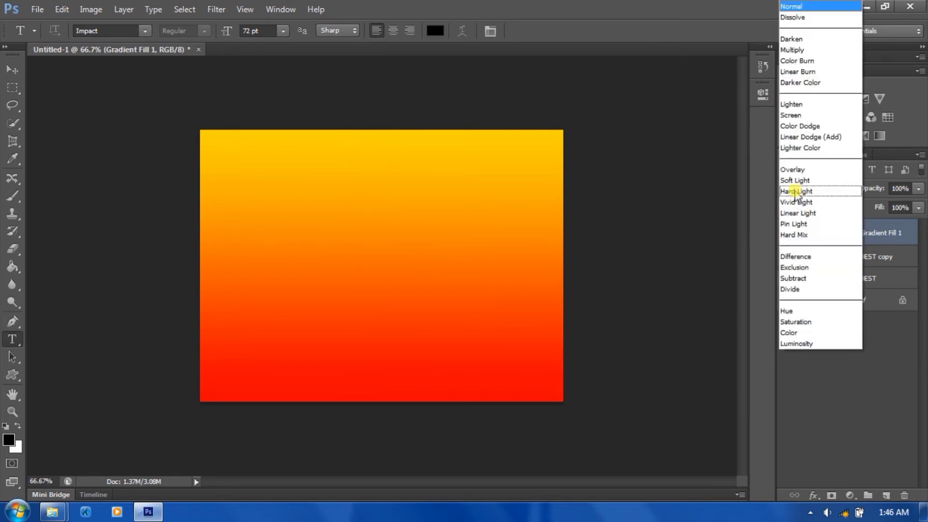
left_click(797, 333)
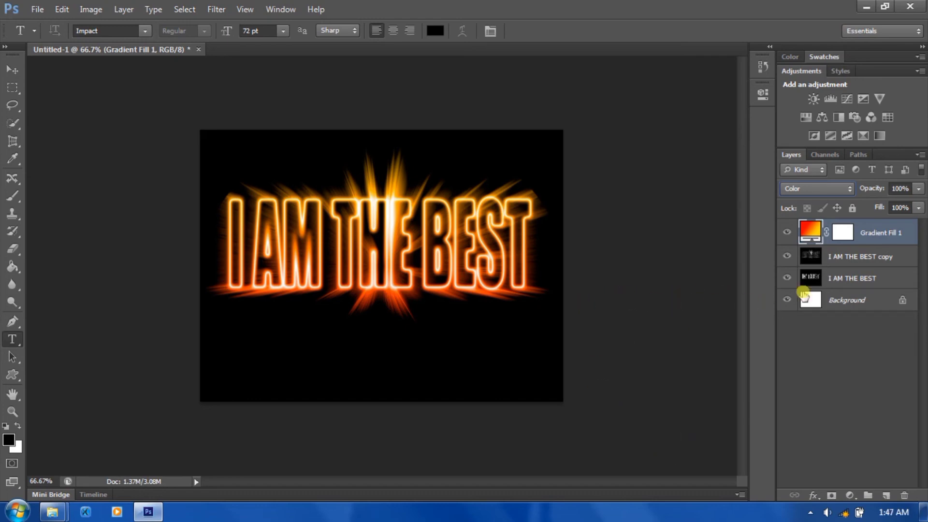
Step: Convert the original I AM THE BEST layer to a smart object
left_click(843, 278)
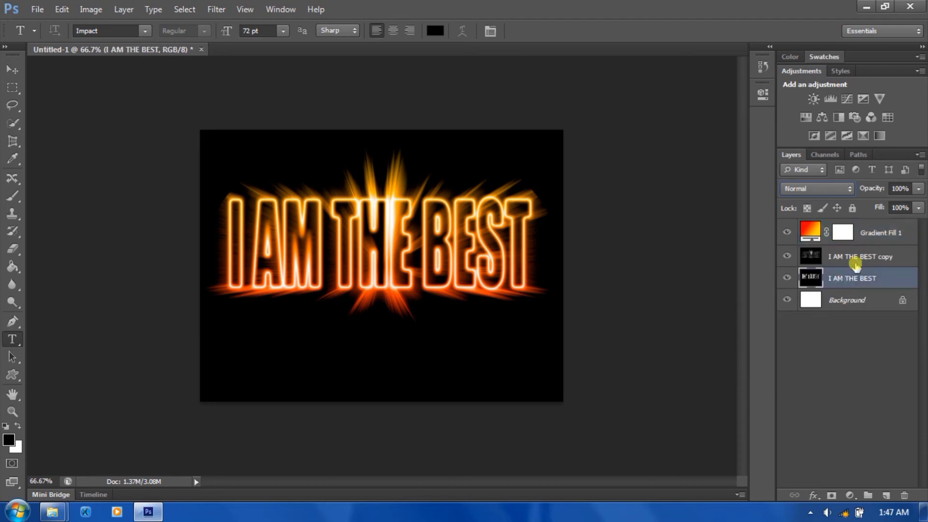
left_click(922, 155)
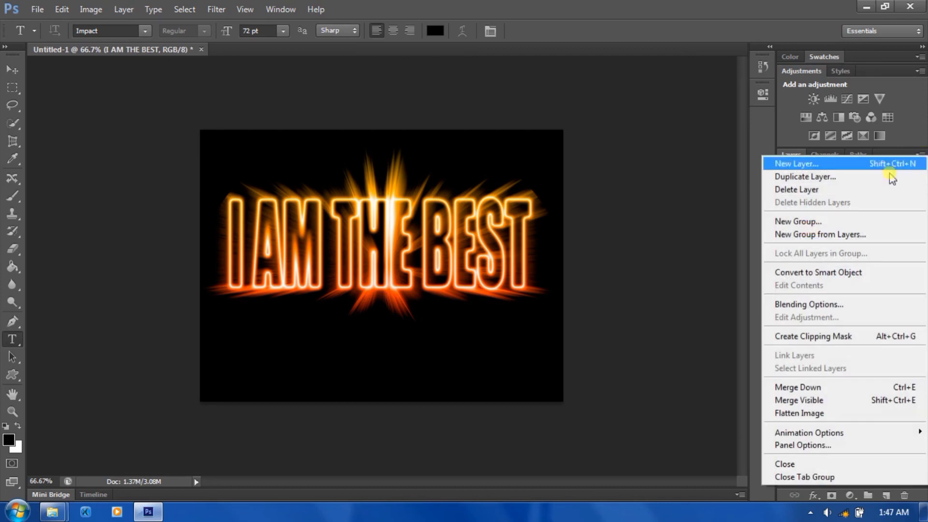
left_click(830, 273)
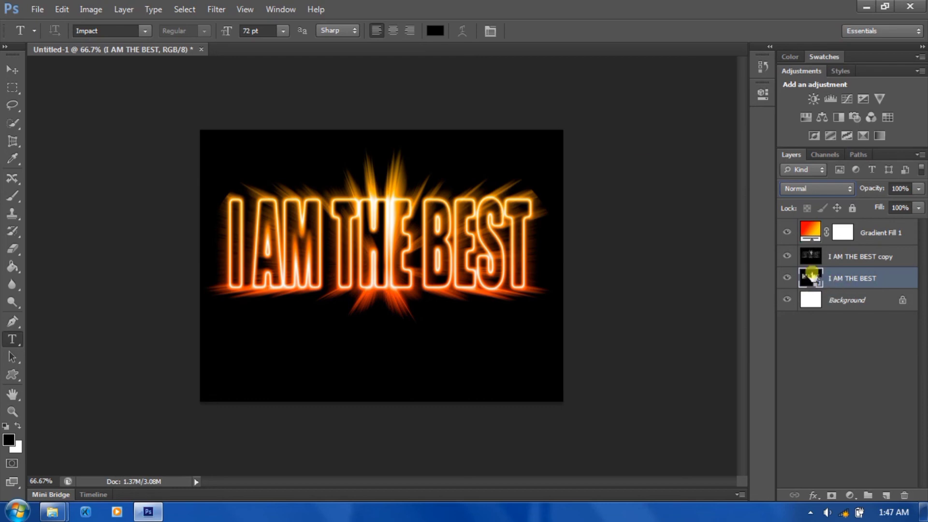
Step: Apply a Radial Blur smart filter with Amount 65, Zoom, Best quality
left_click(216, 9)
mouse_move(222, 146)
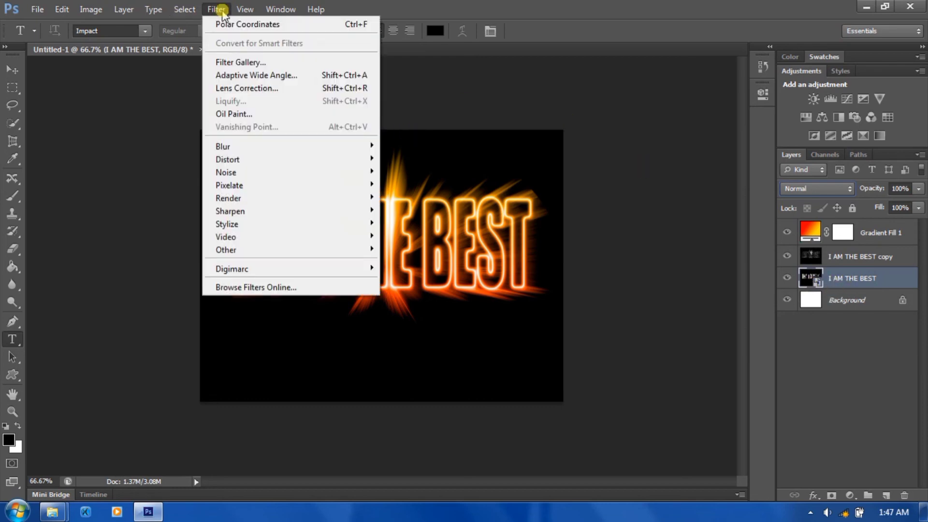
left_click(261, 146)
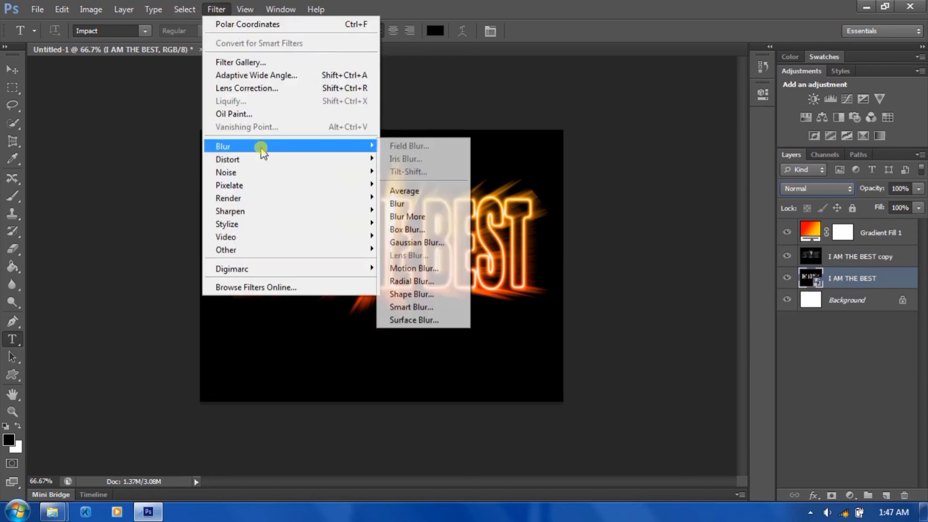
left_click(419, 282)
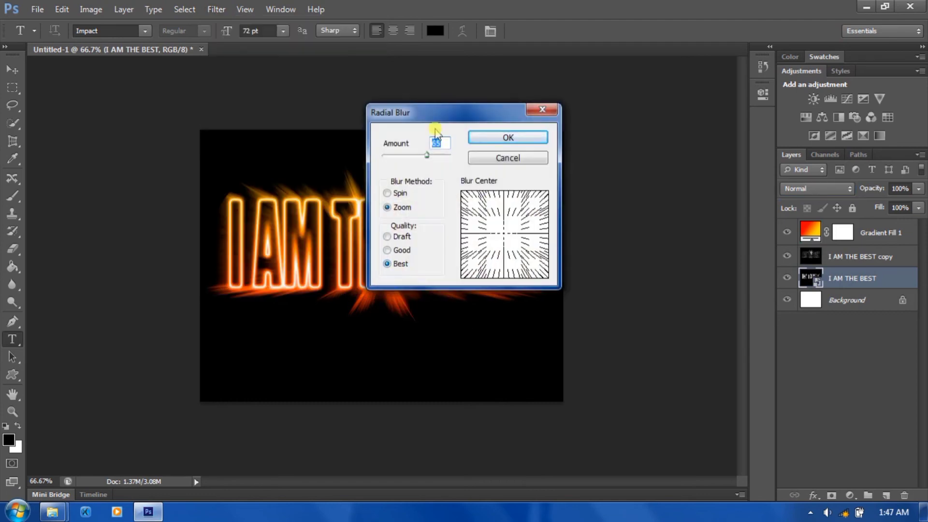
left_click_drag(427, 155, 427, 164)
type("65")
left_click(510, 138)
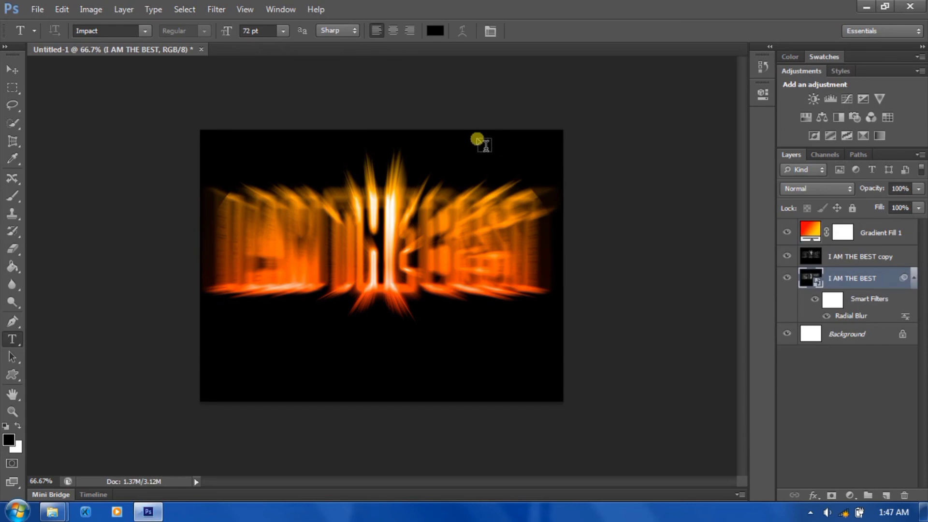
Step: Add an empty Layer 1 above the I AM THE BEST layer and show the Channels list
left_click(122, 10)
mouse_move(130, 24)
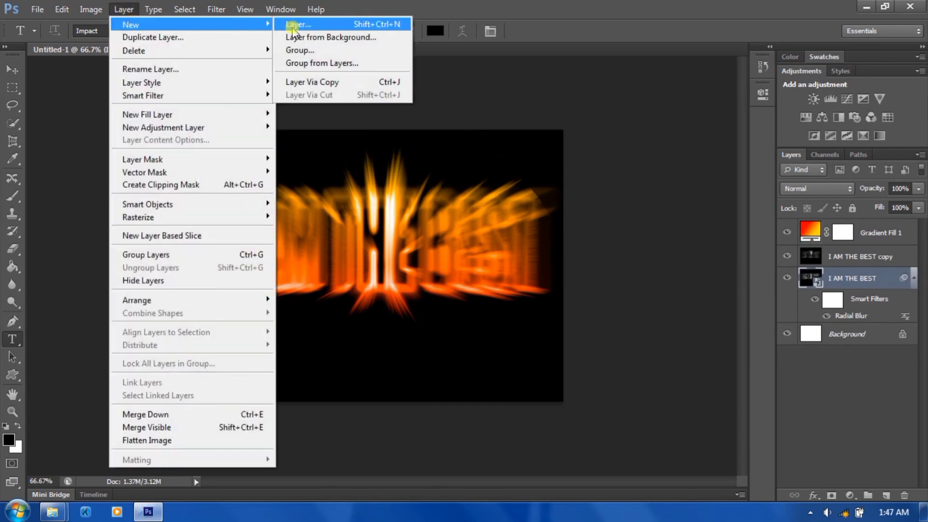
left_click(293, 29)
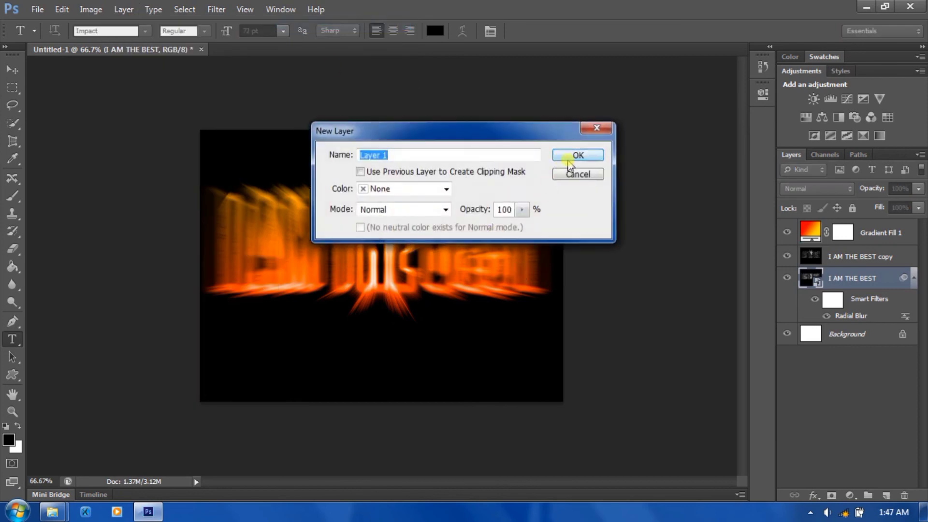
left_click(580, 174)
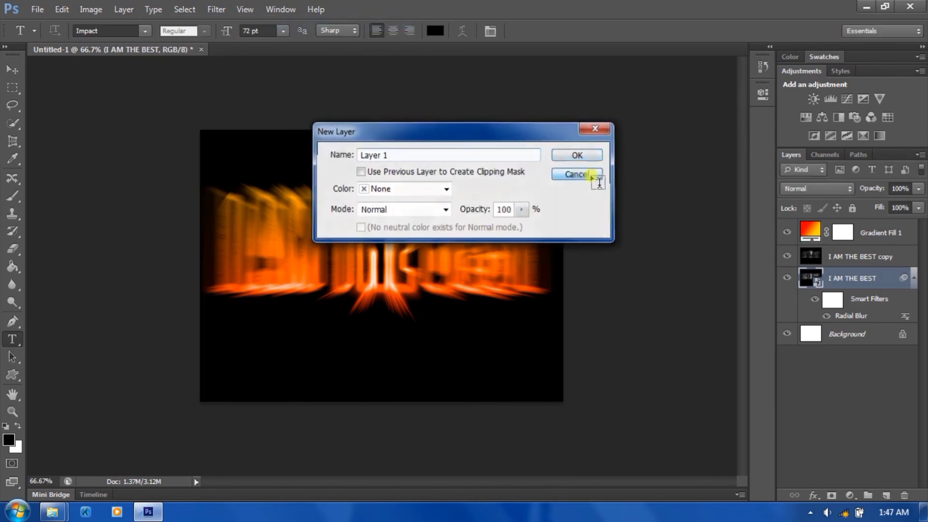
left_click(886, 496)
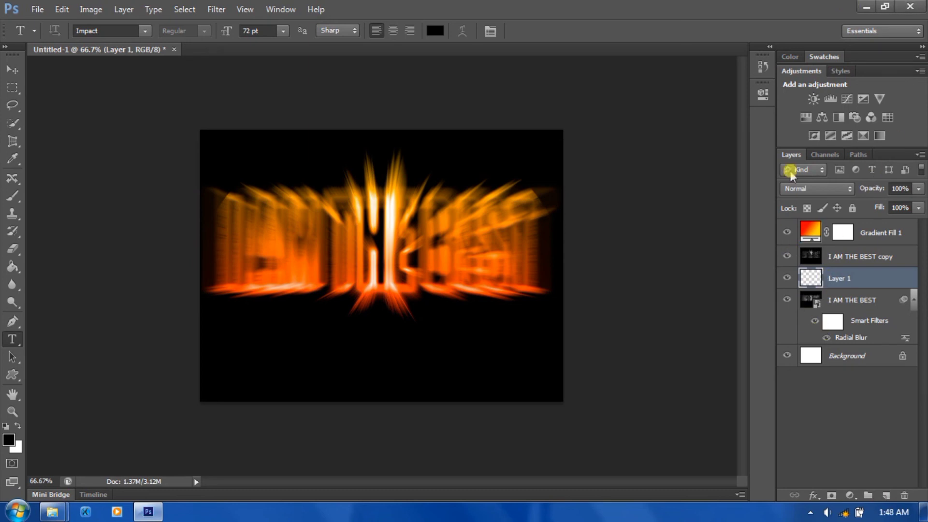
left_click(822, 154)
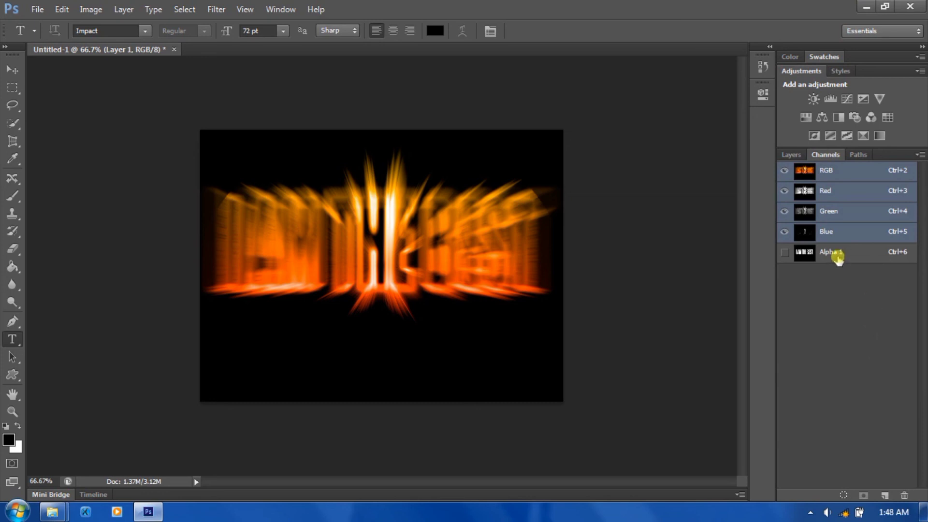
Step: Load Alpha 1 as a letter-shaped selection and return to the Layers list
left_click(809, 252, "ctrl")
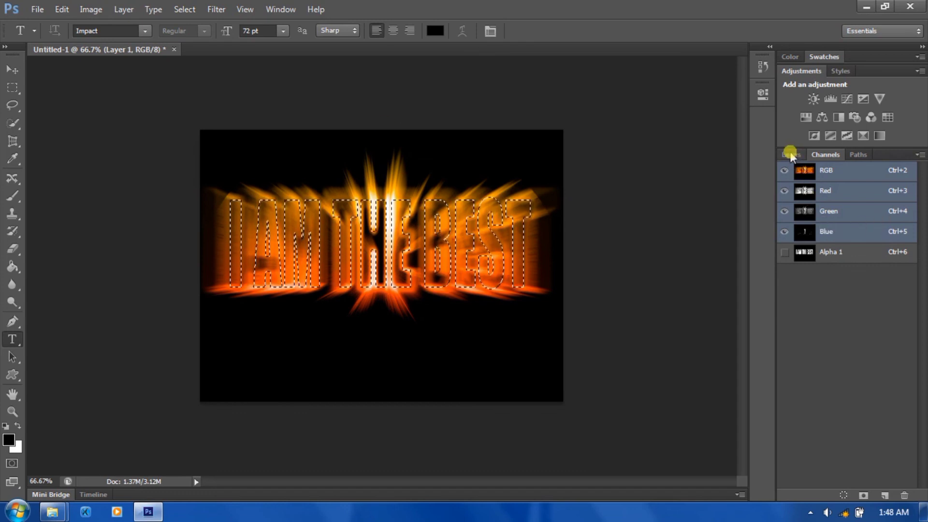
left_click(791, 154)
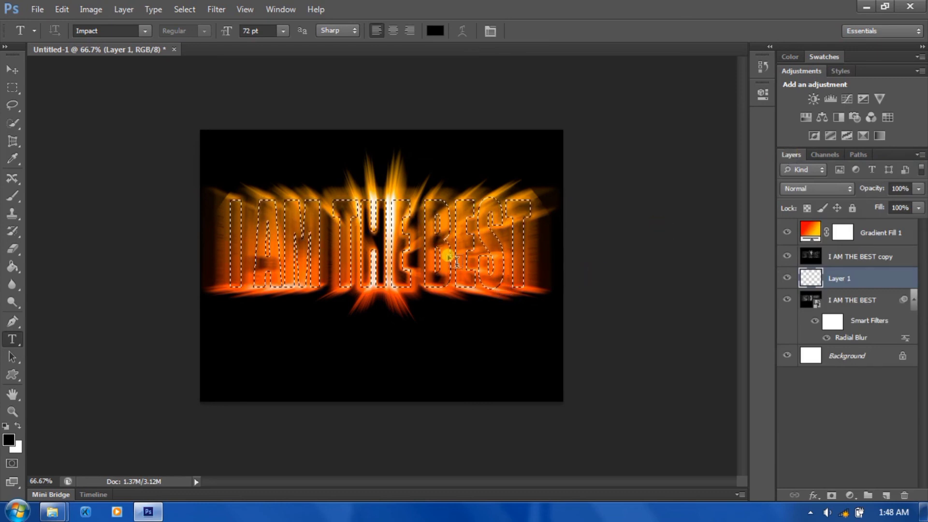
Step: Fill the selection on Layer 1 with Black in Normal mode
left_click(55, 10)
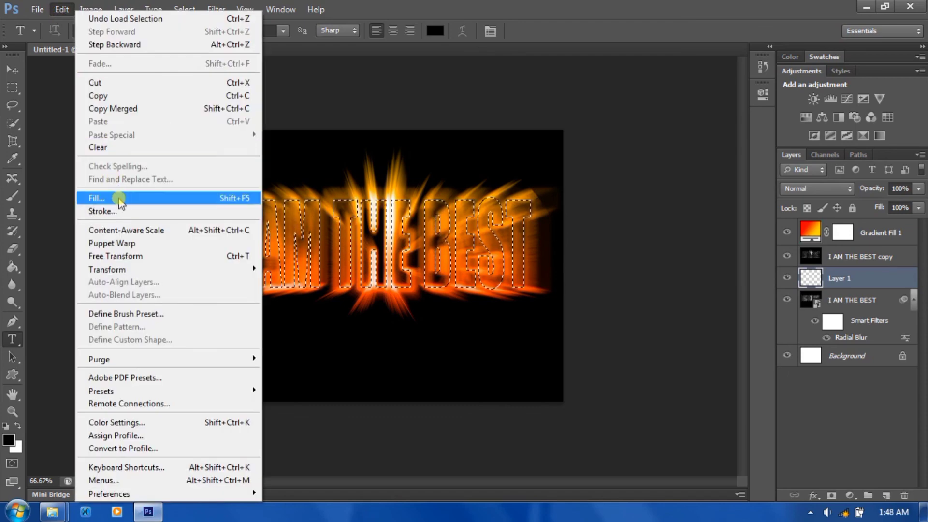
left_click(121, 198)
left_click_drag(442, 112, 575, 76)
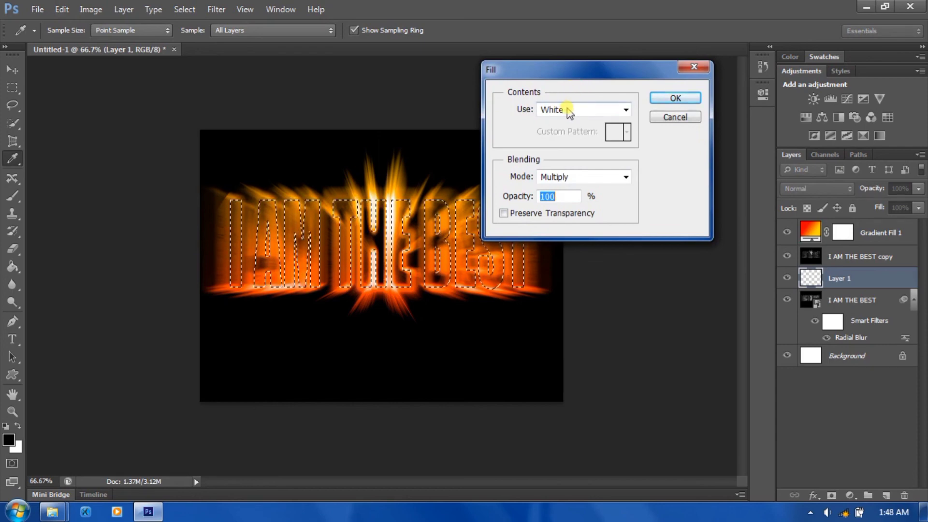
left_click(565, 177)
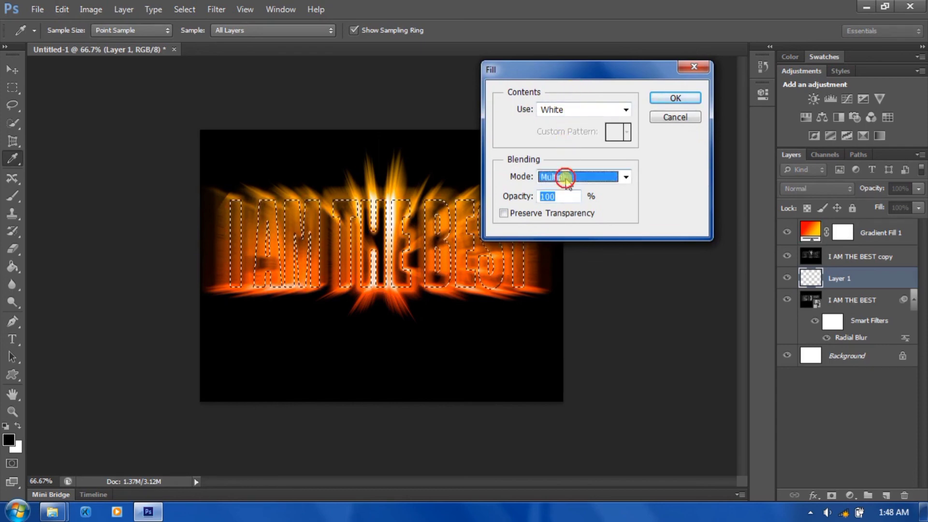
left_click(556, 6)
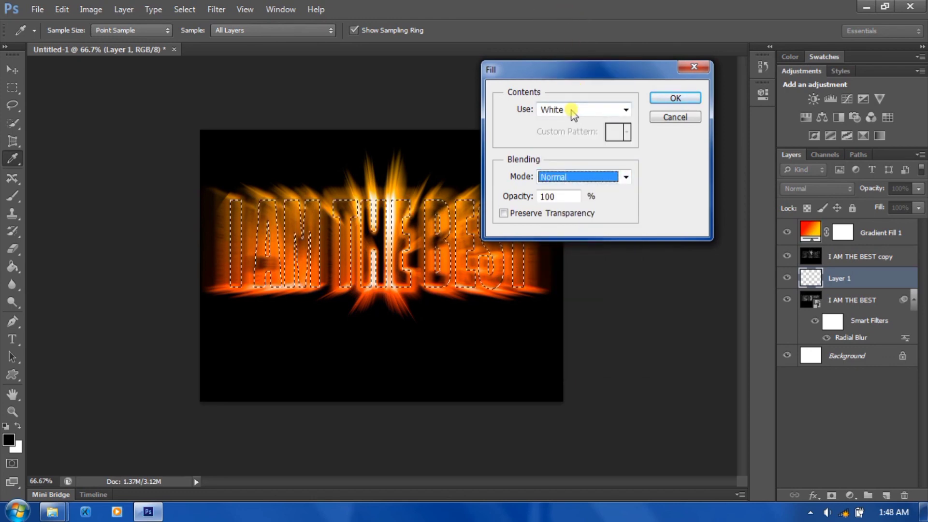
left_click(572, 112)
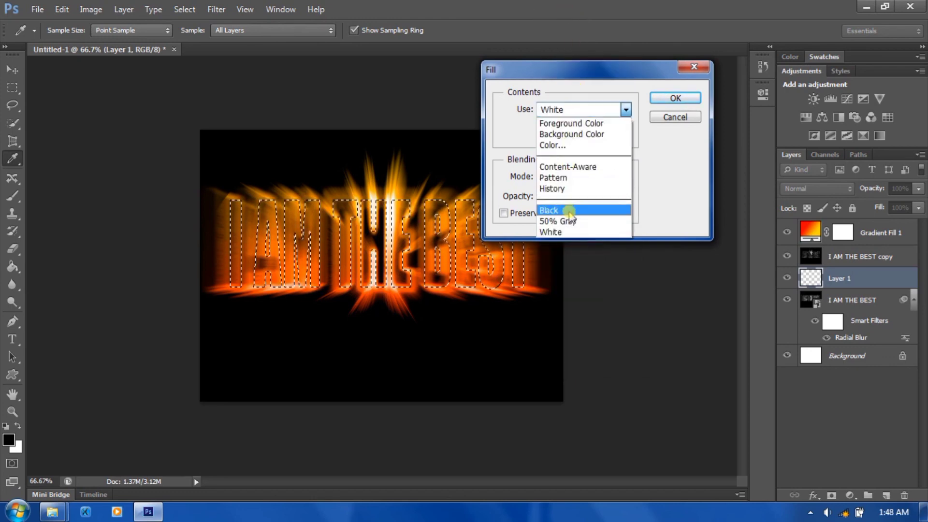
left_click(570, 213)
left_click(676, 97)
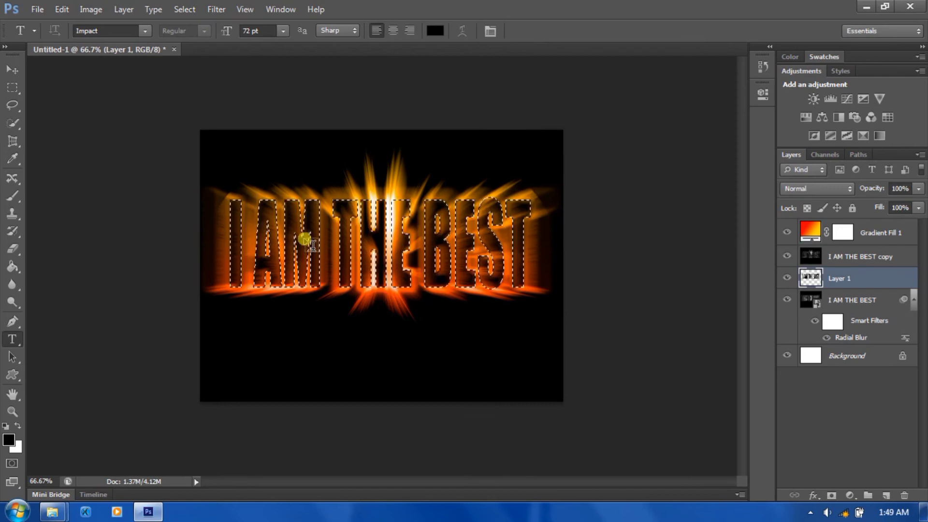
Step: Clear the selection with Ctrl+D and browse the menu bar
key("ctrl+d")
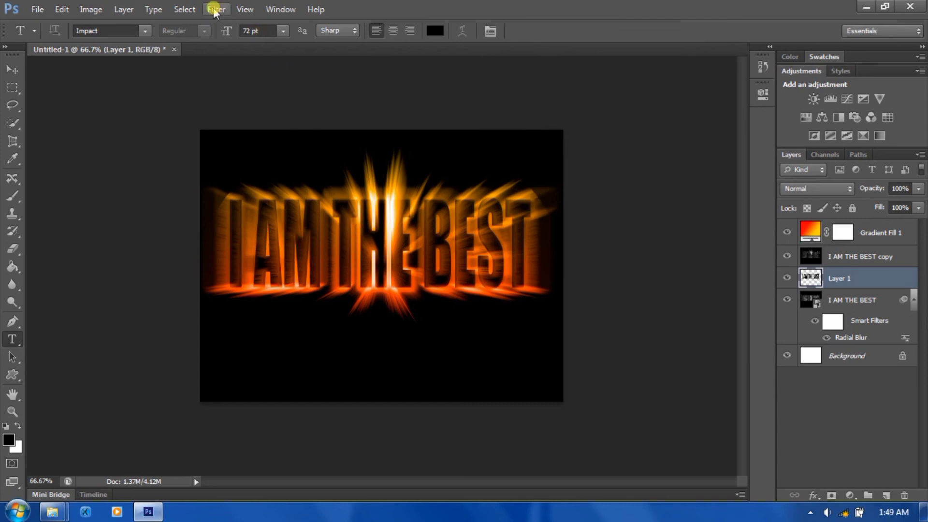
left_click(171, 15)
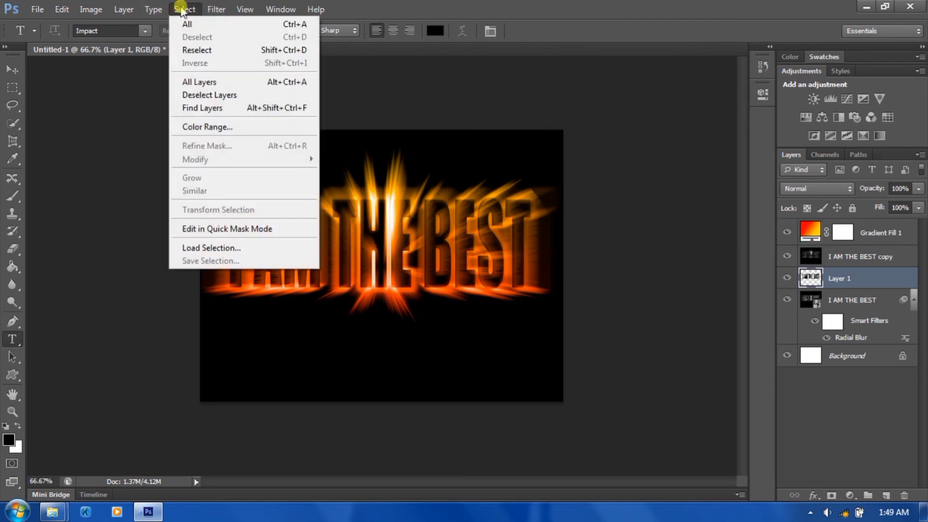
left_click(404, 5)
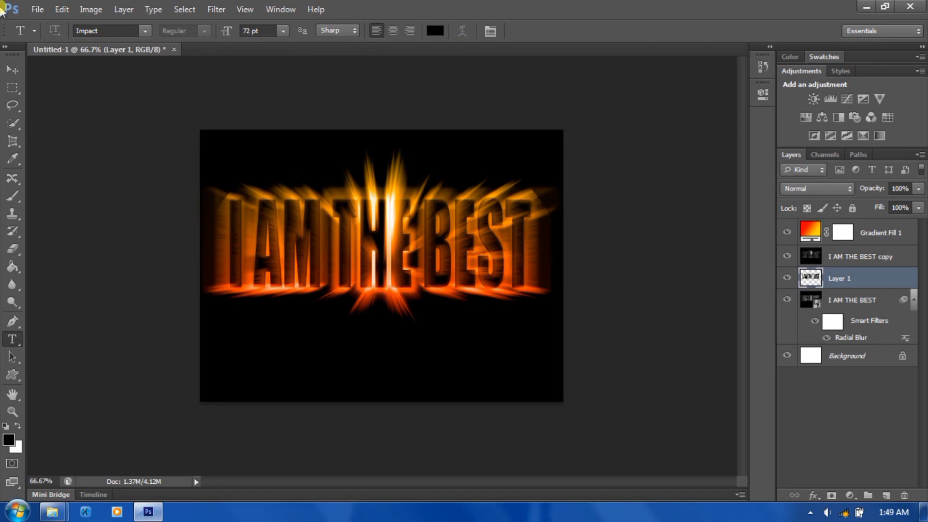
left_click(35, 9)
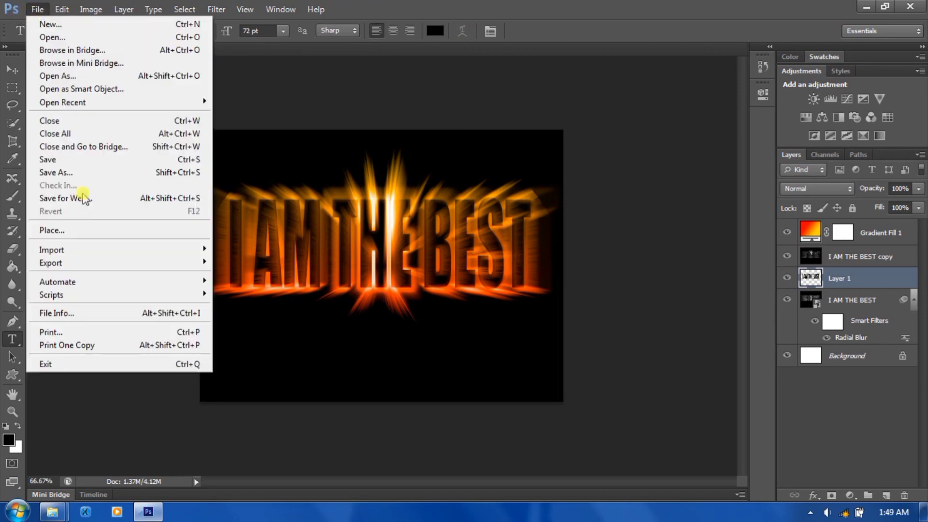
Step: Save the artwork to the Desktop as JPEG 'i am the best' at quality 12, then minimize Photoshop
left_click(57, 174)
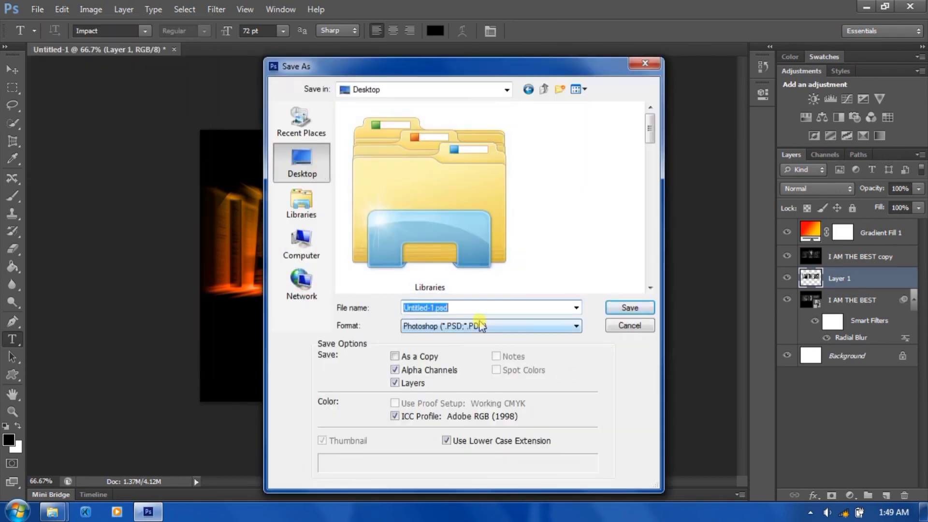
type("i am the best")
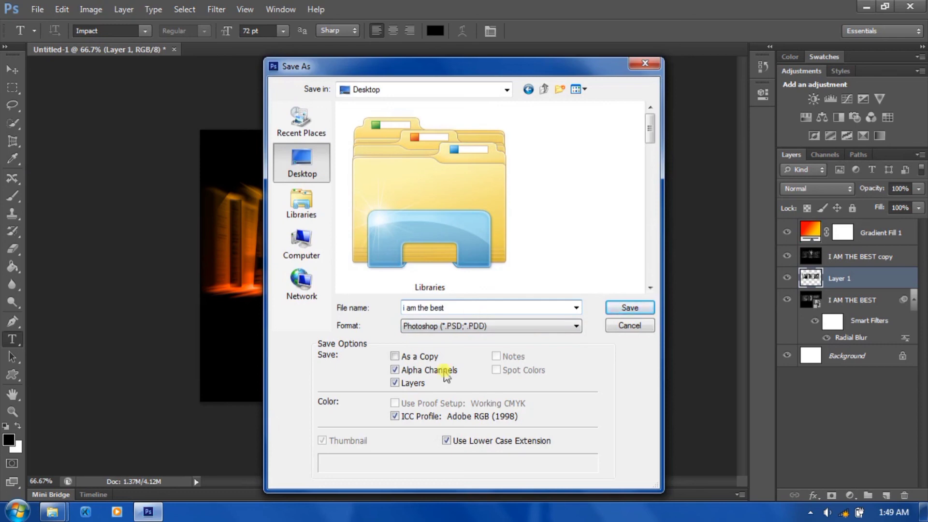
left_click(445, 326)
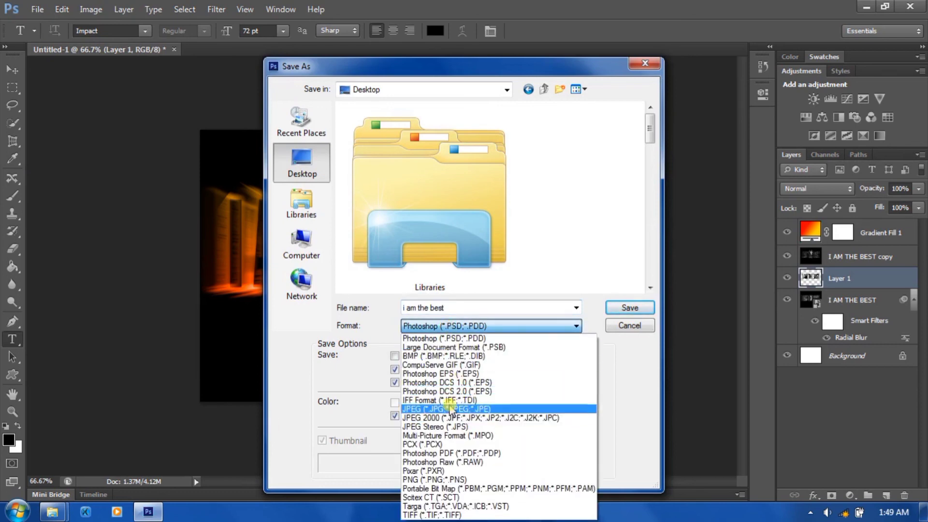
left_click(449, 409)
left_click(643, 310)
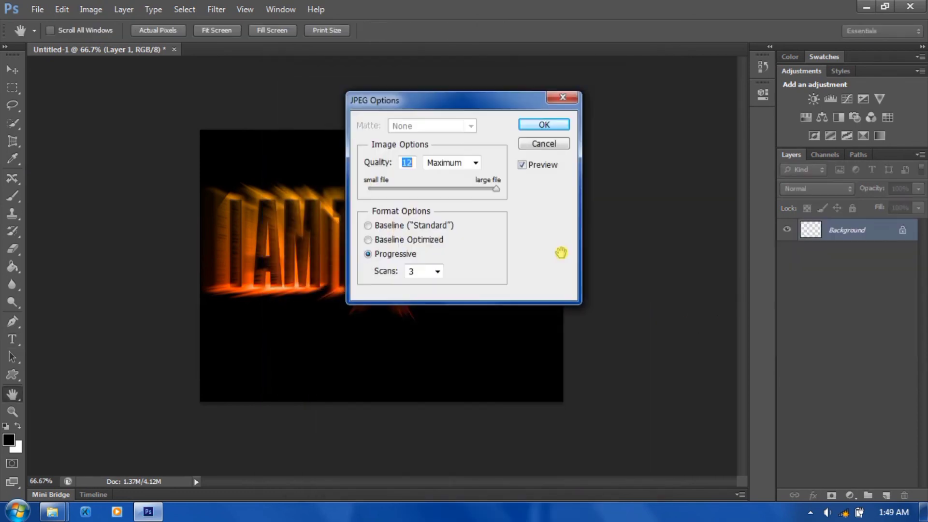
left_click(543, 125)
left_click(864, 6)
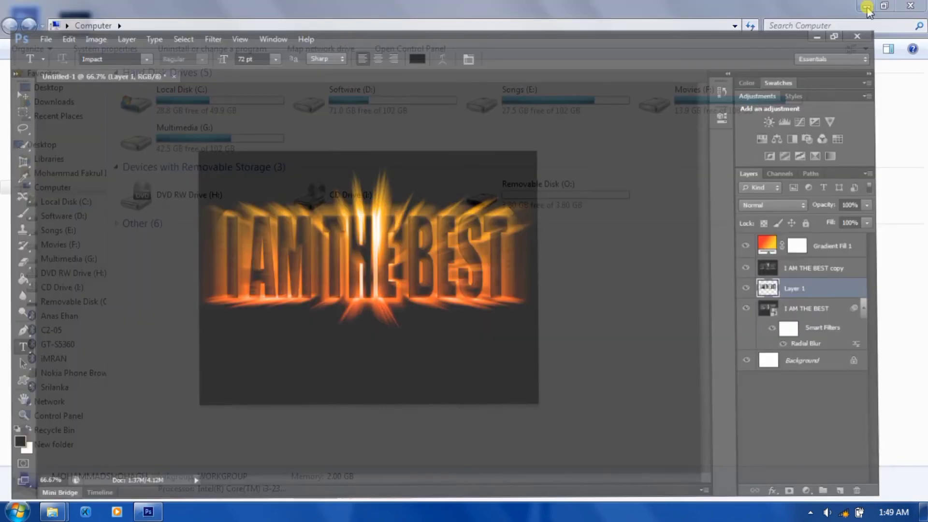
Step: Open the desktop's 'i am the best' JPEG in Windows Photo Viewer, fitted to the window
left_click(865, 6)
double_click(75, 167)
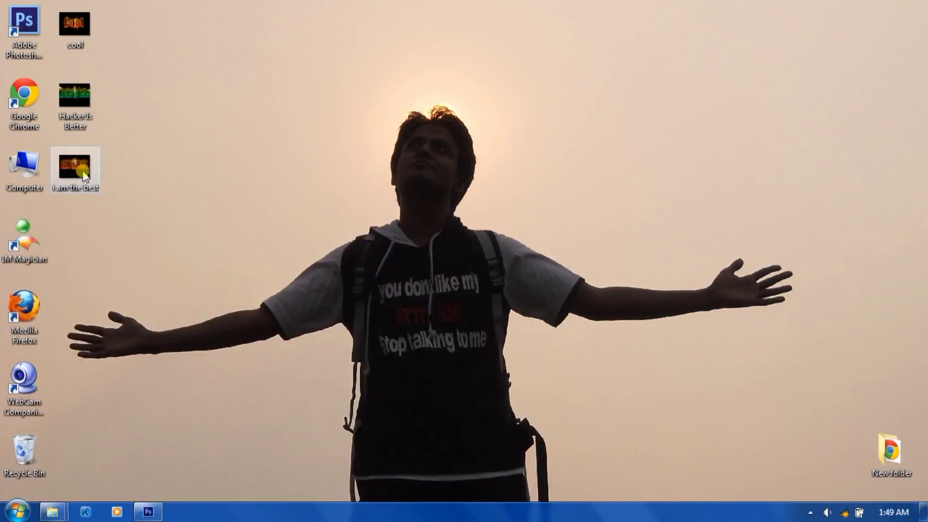
scroll(639, 216, "up", 1)
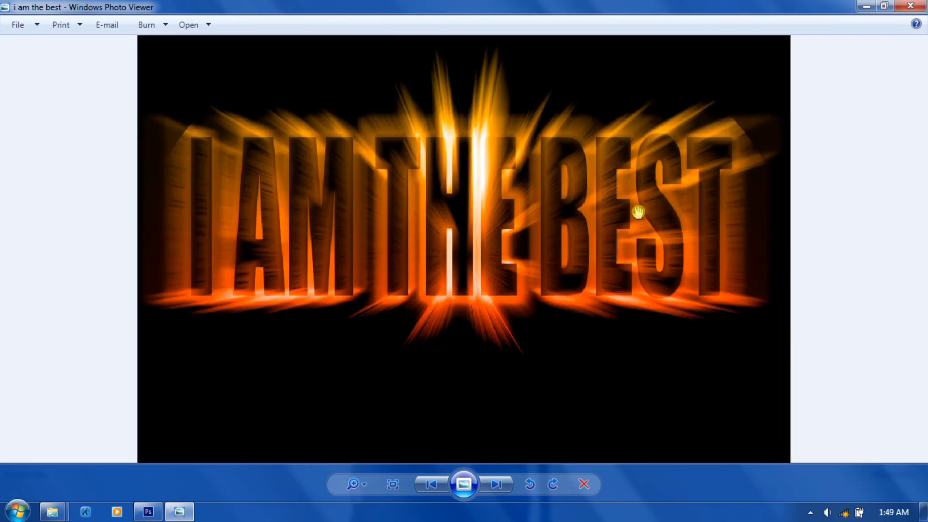
scroll(659, 219, "down", 1)
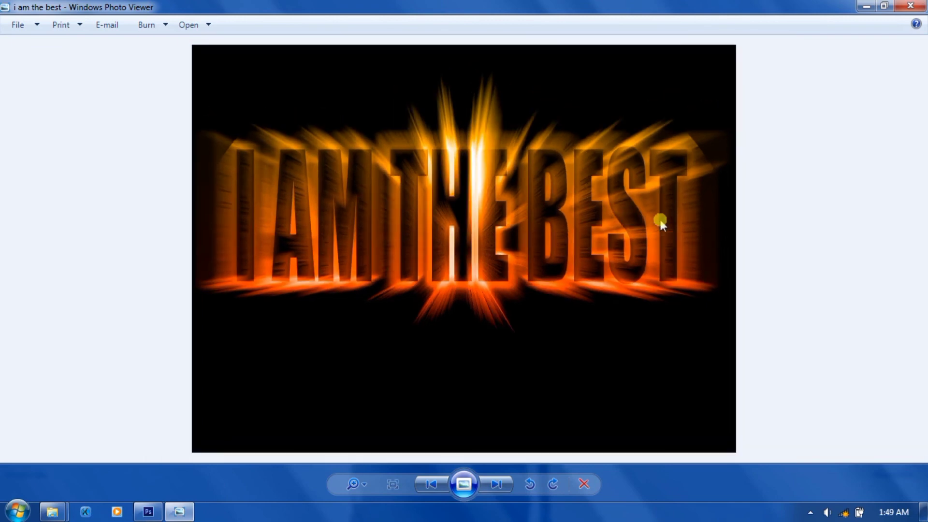